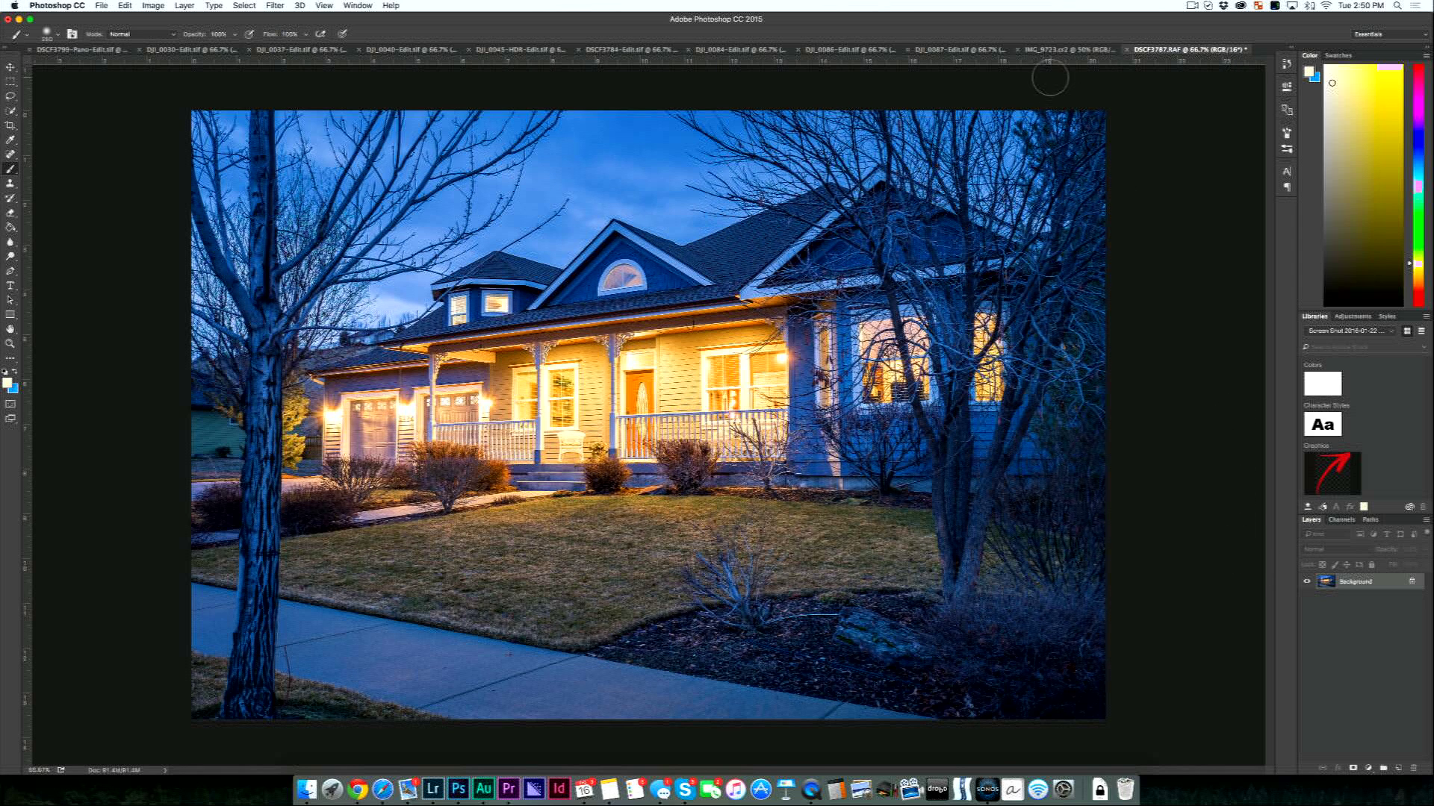
Step: Paste the copied sky from IMG_9723.cr2 into DSCF3787.RAF as a new layer and move it over the upper half of the house photo
click(1048, 50)
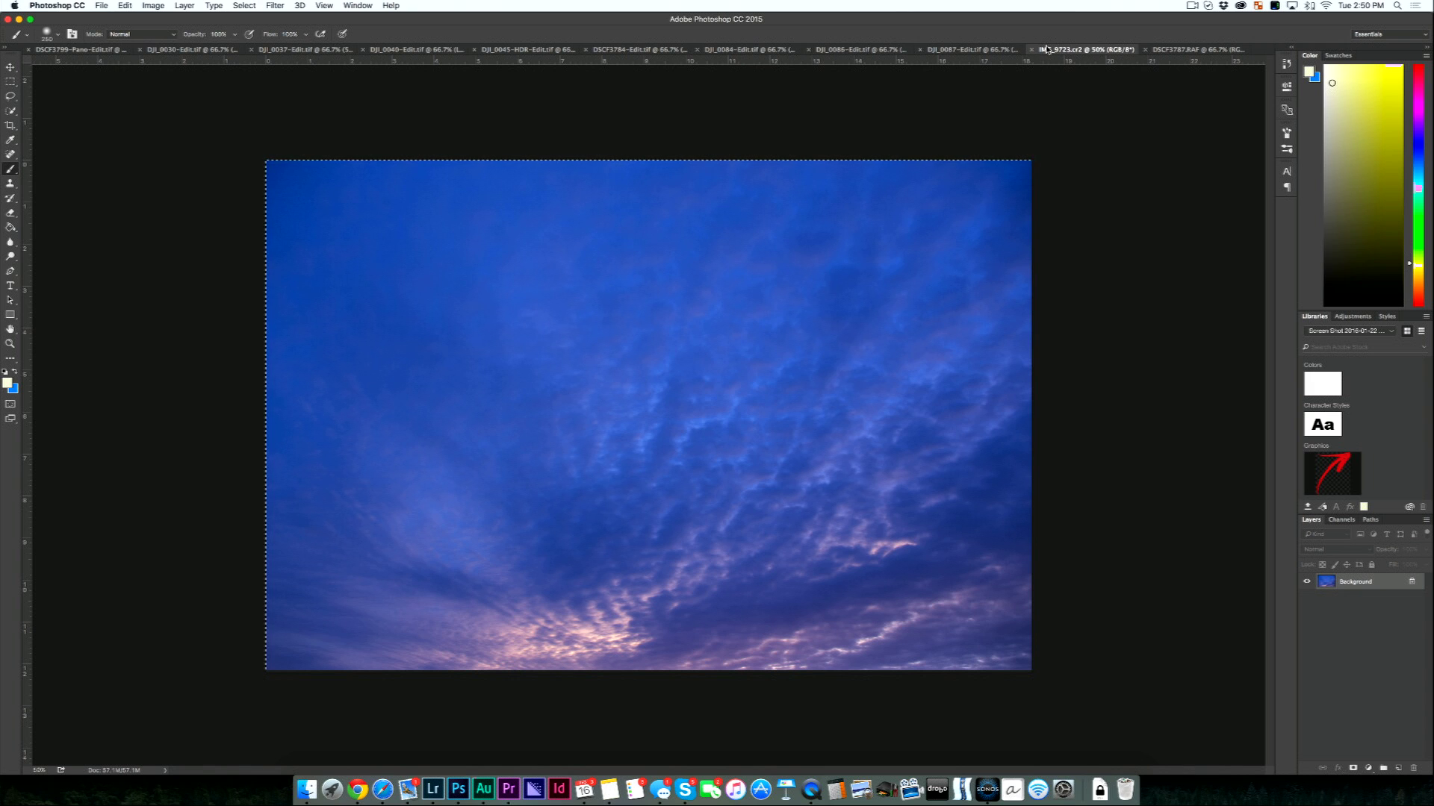
click(1175, 50)
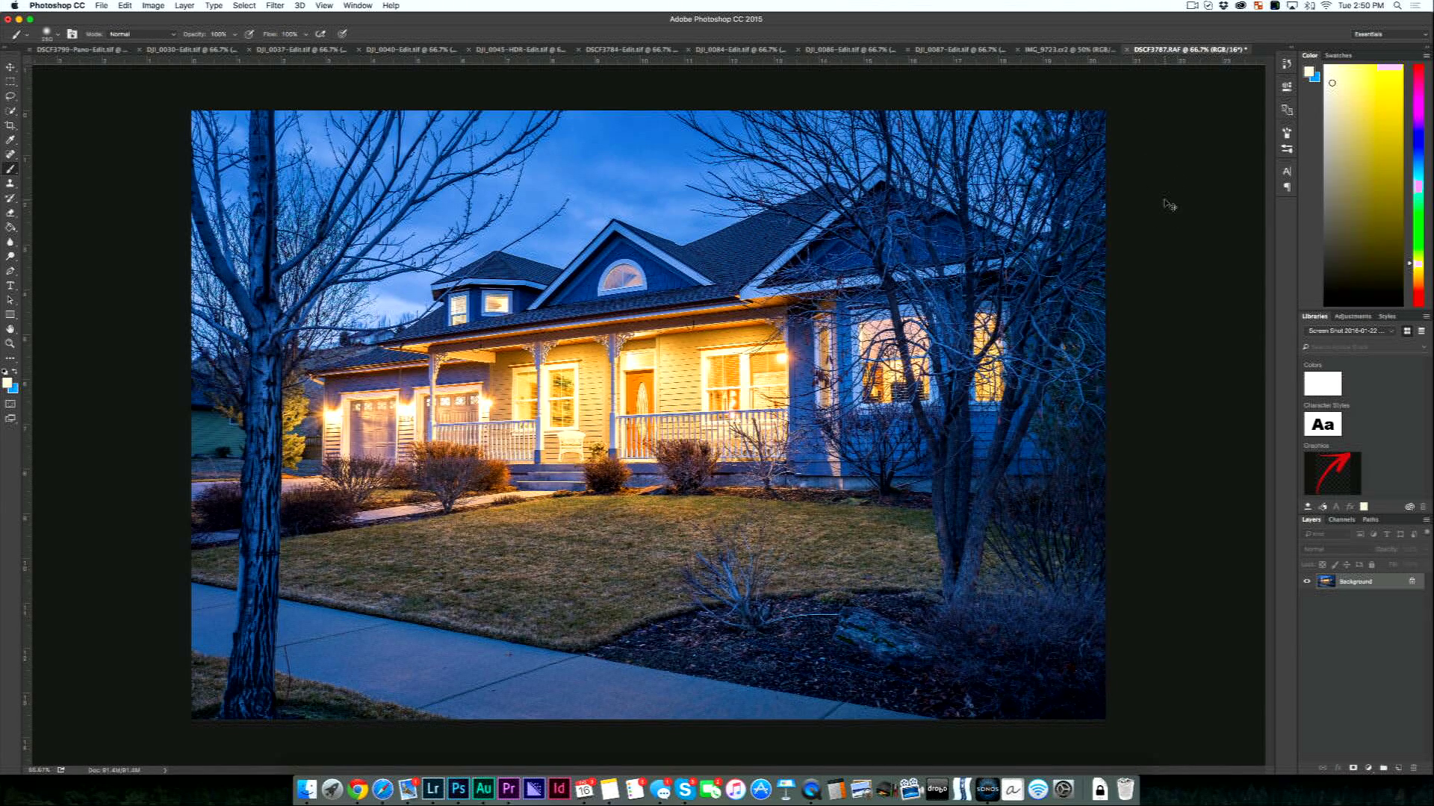
key(ctrl+v)
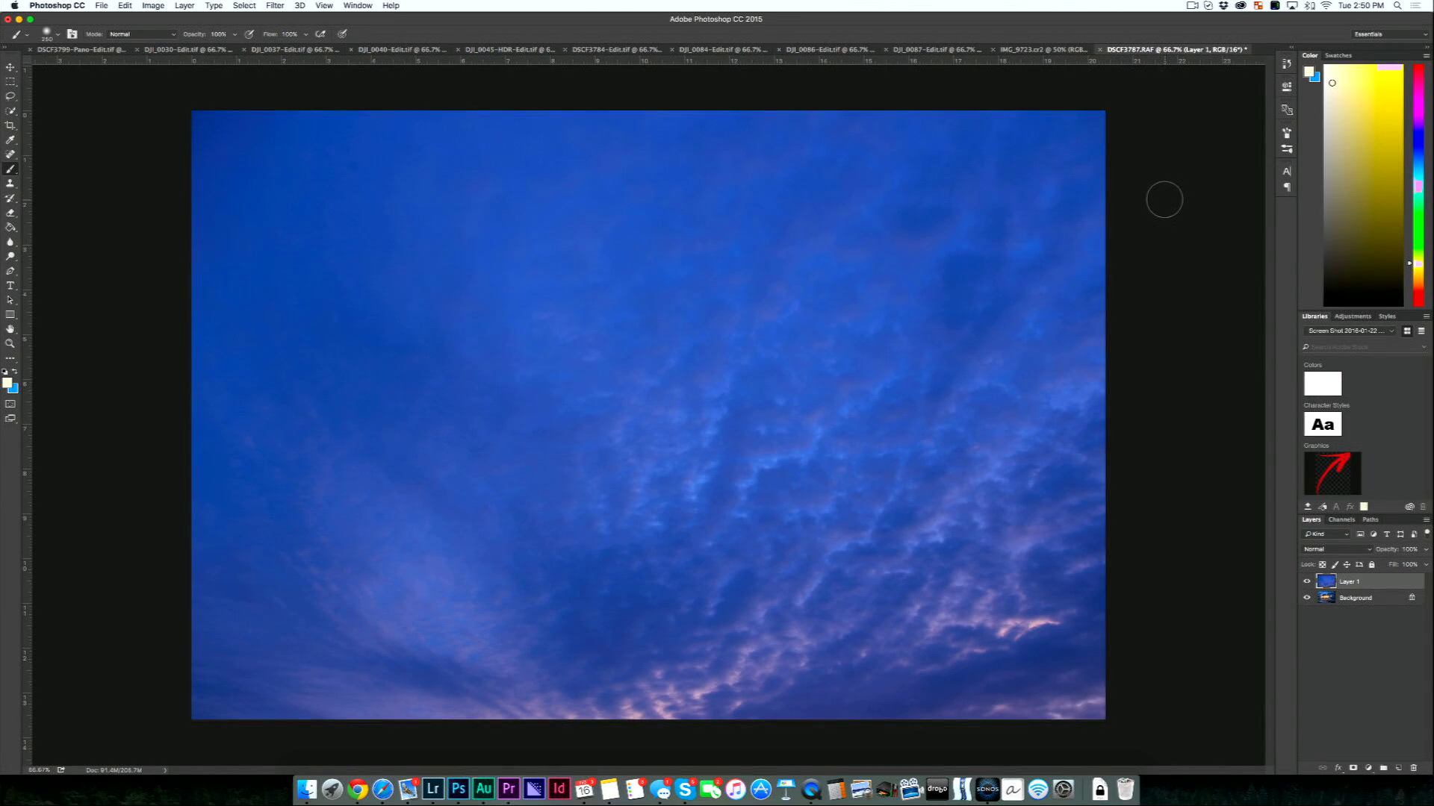
key(v)
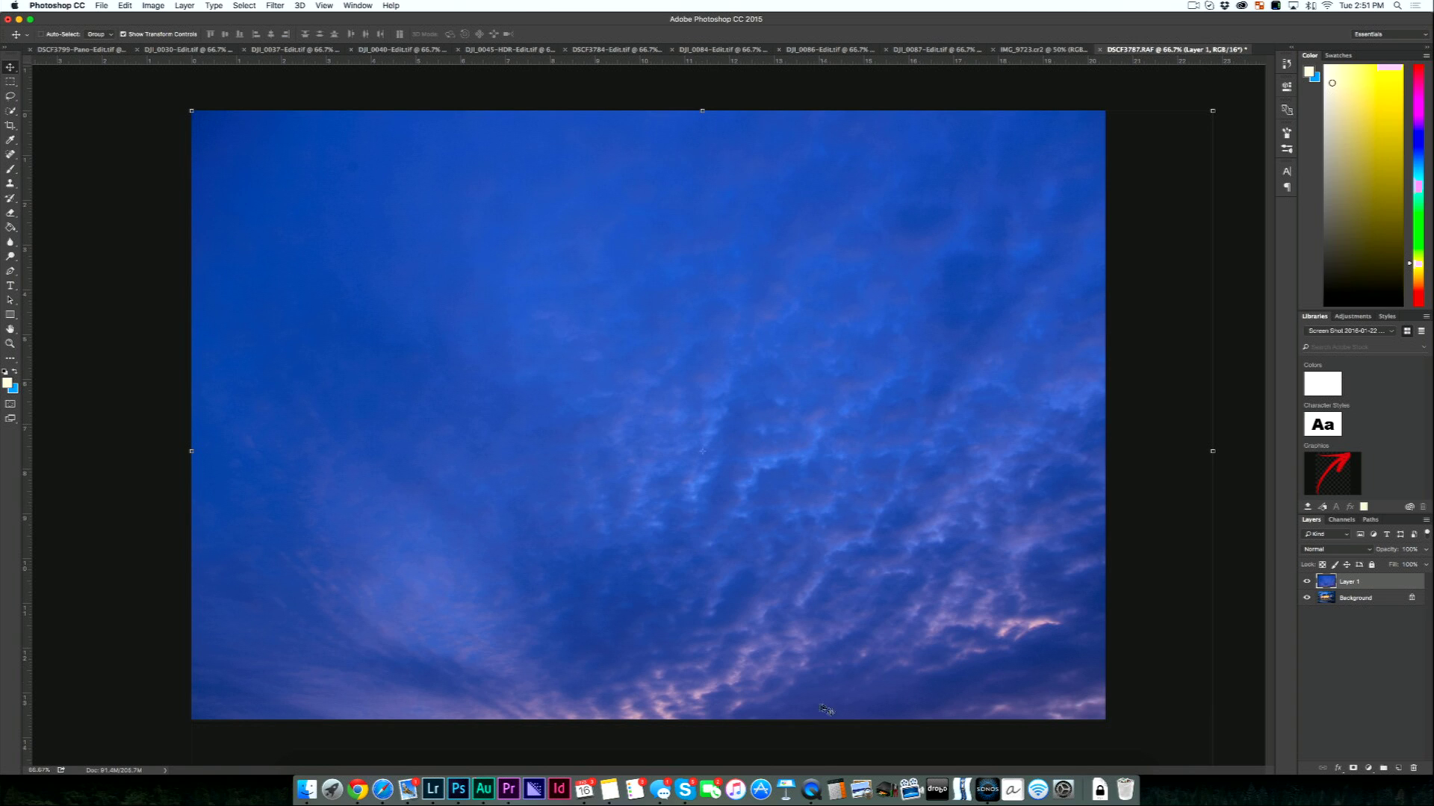
drag(823, 711, 792, 265)
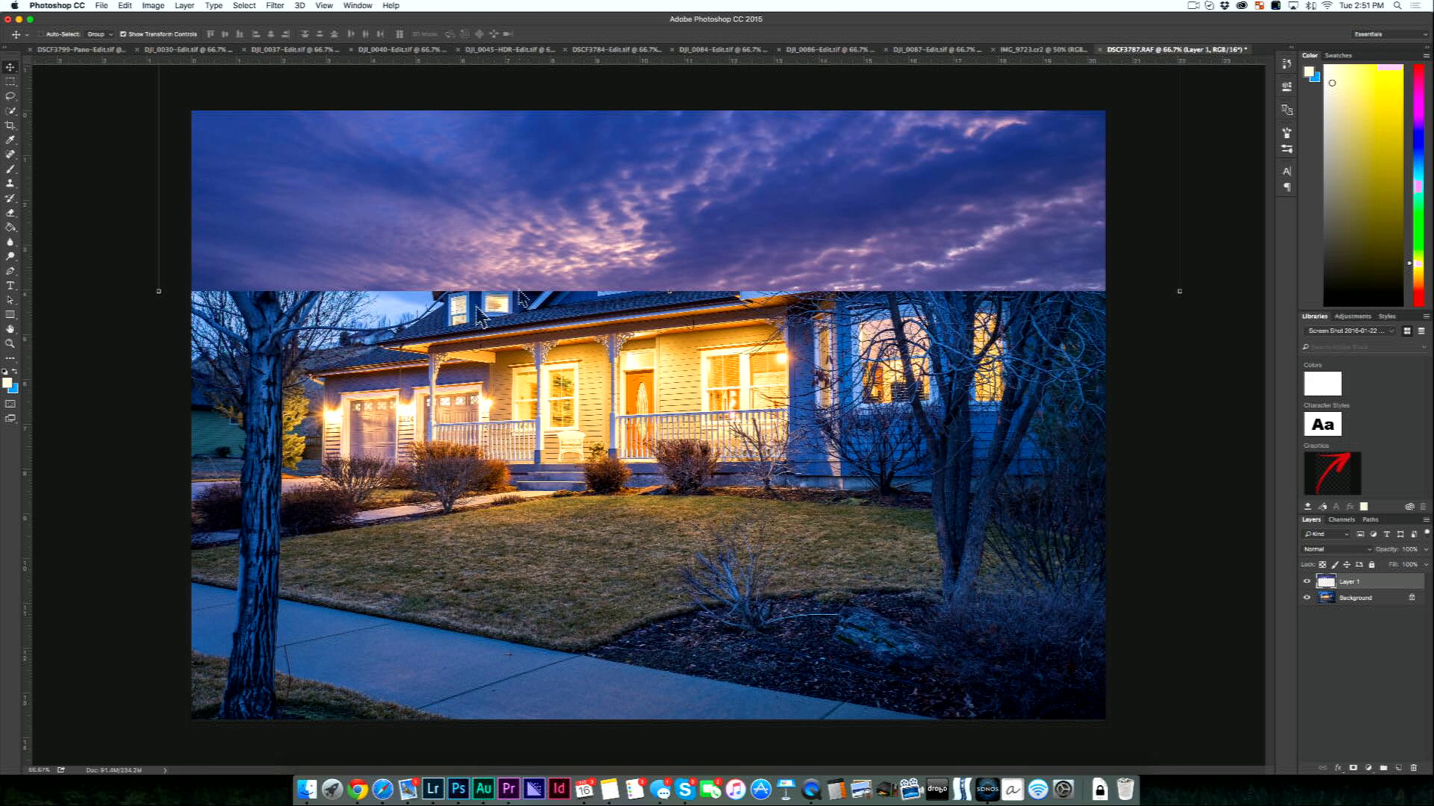
drag(616, 212, 617, 280)
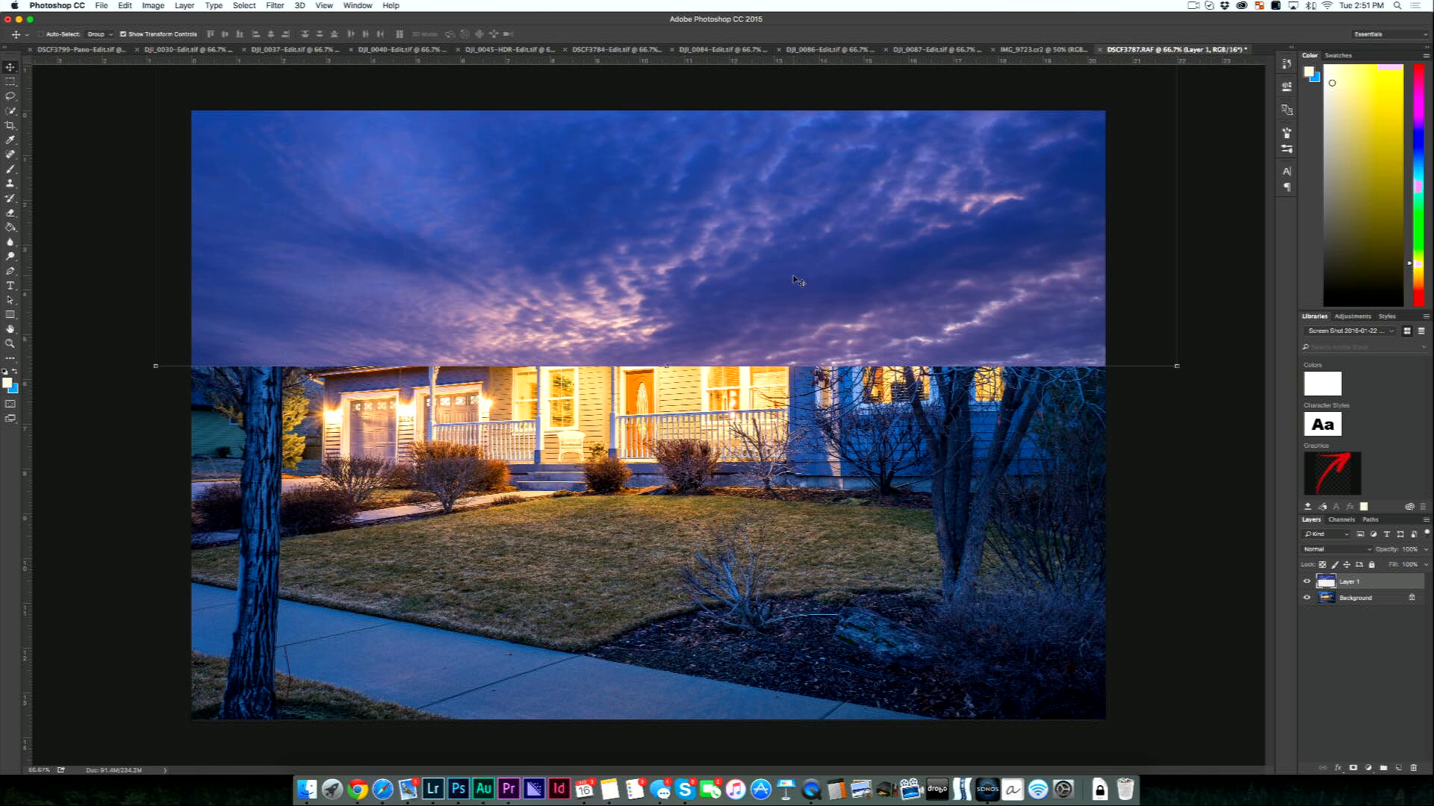
click(10, 82)
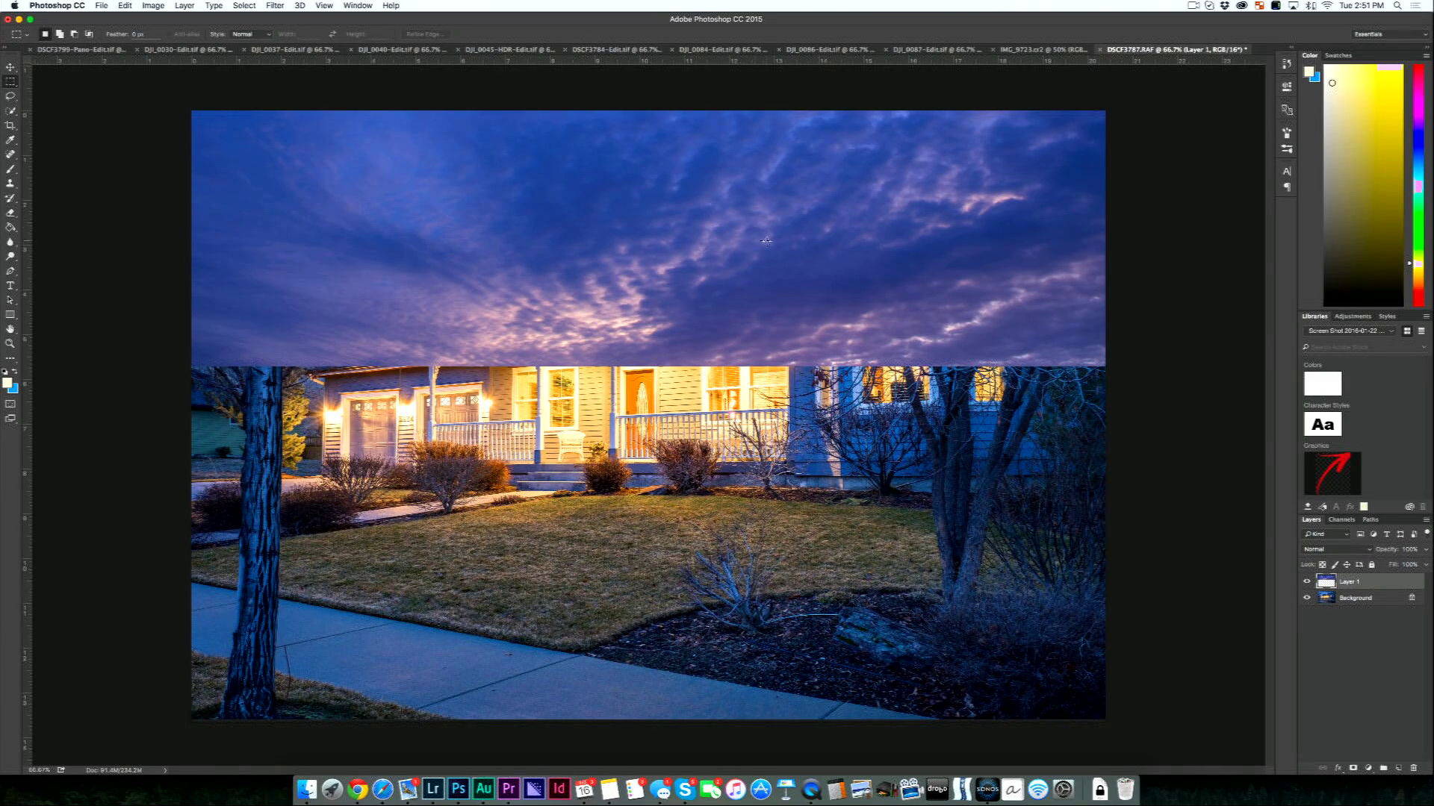
Step: Compare the house photo's original sky with the pasted one by hiding and showing the sky layer
click(1307, 582)
click(1308, 583)
click(1307, 583)
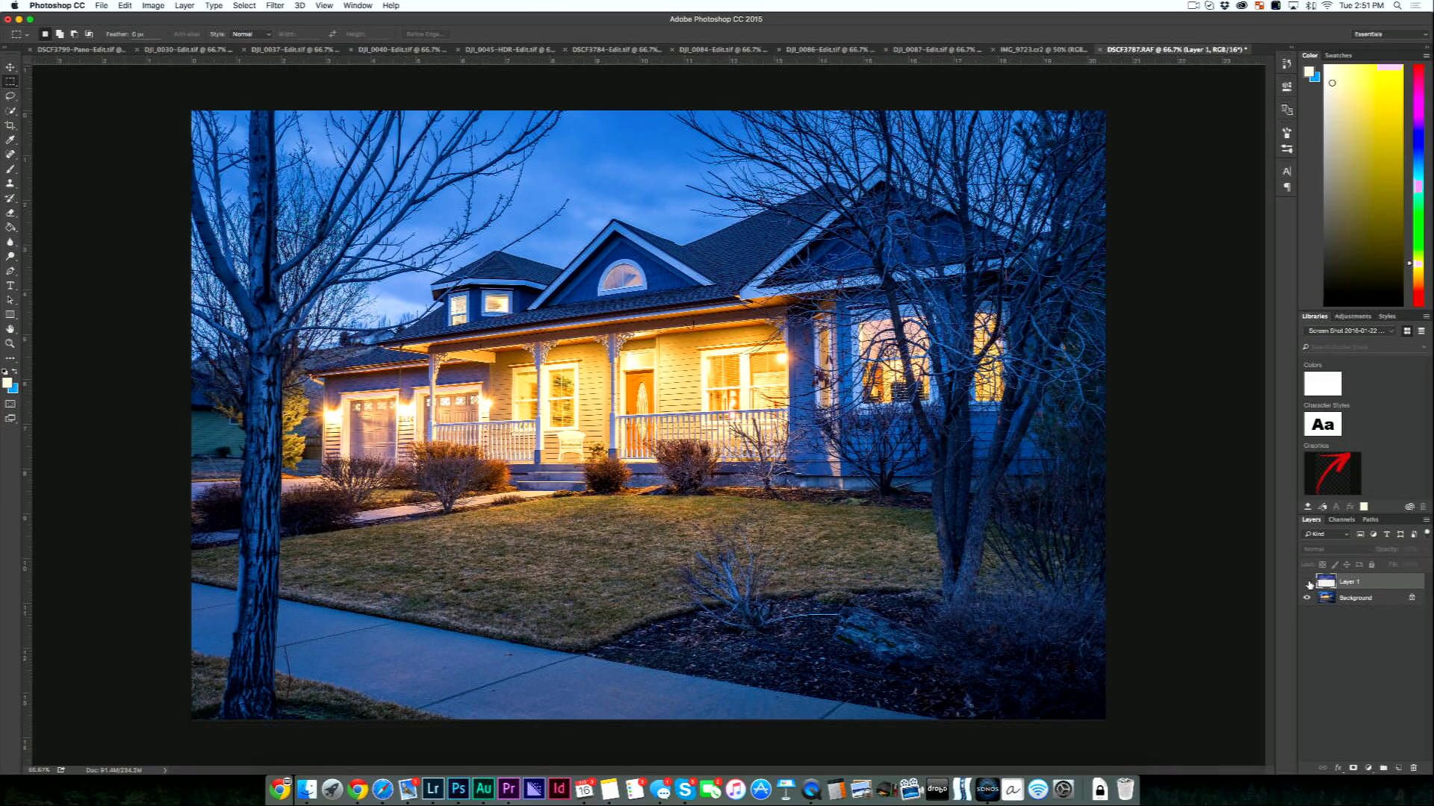
click(1307, 583)
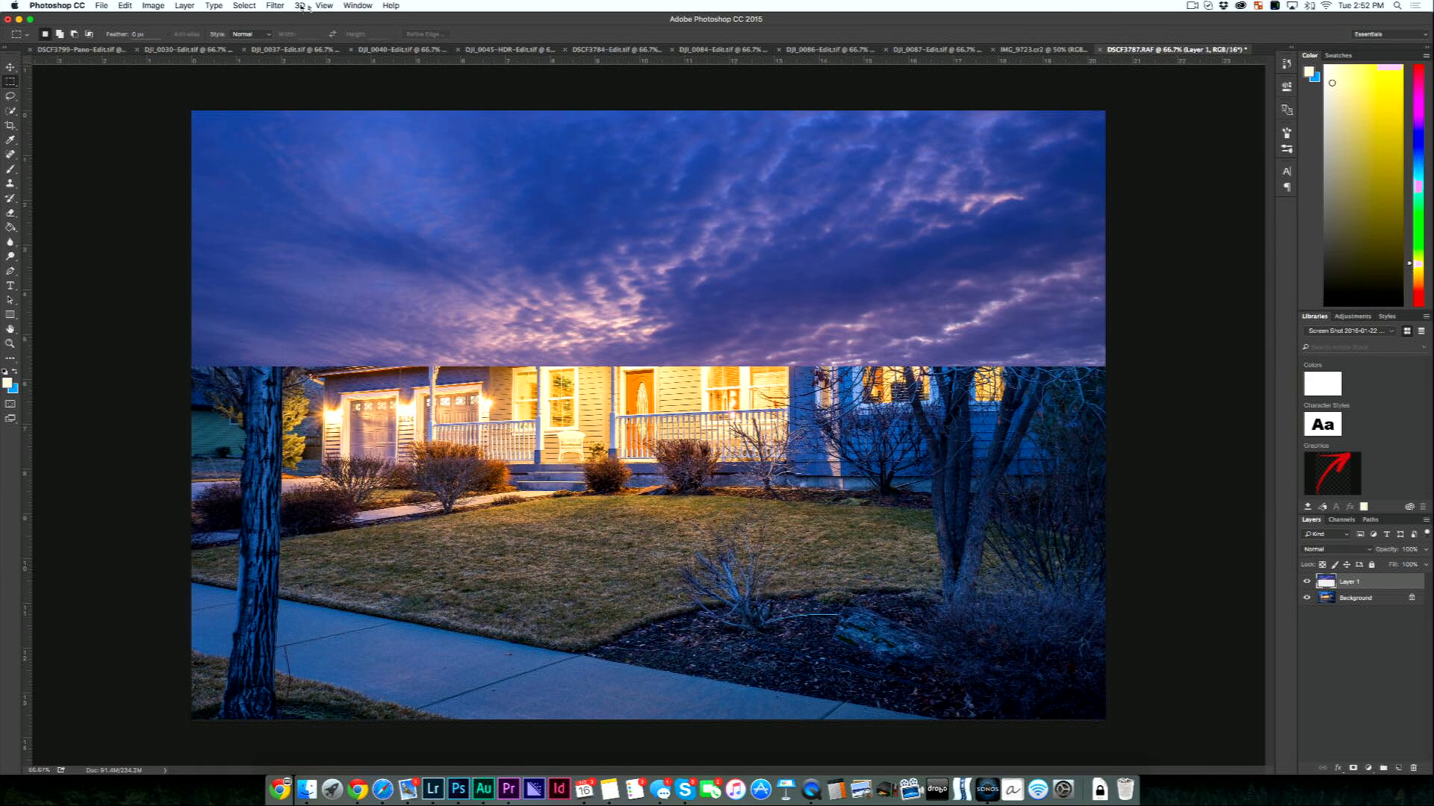
Step: Adjust the sky layer with the Camera Raw filter: Exposure +0.40, Vibrance +24 and Tint +8
click(275, 6)
click(328, 75)
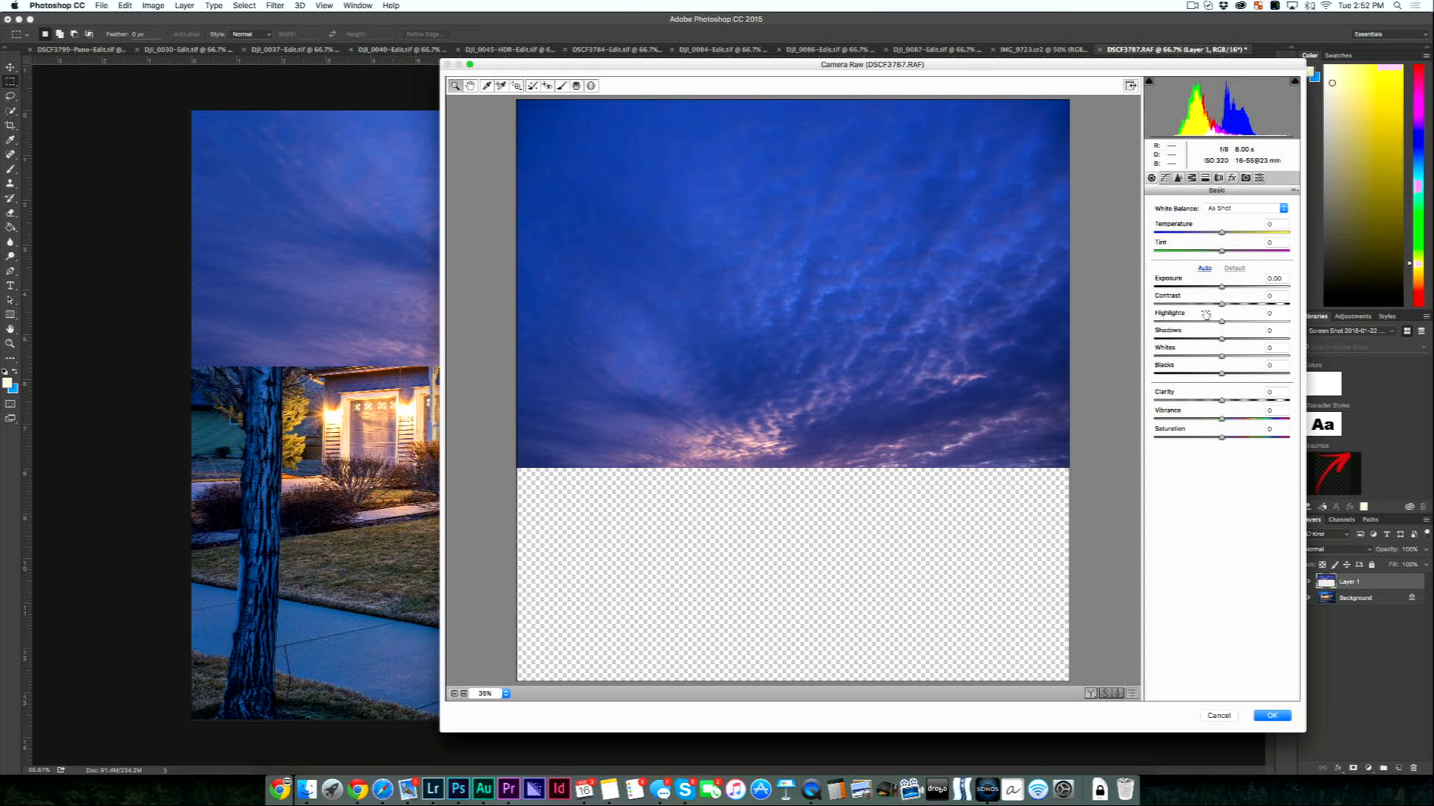
drag(1222, 288, 1228, 289)
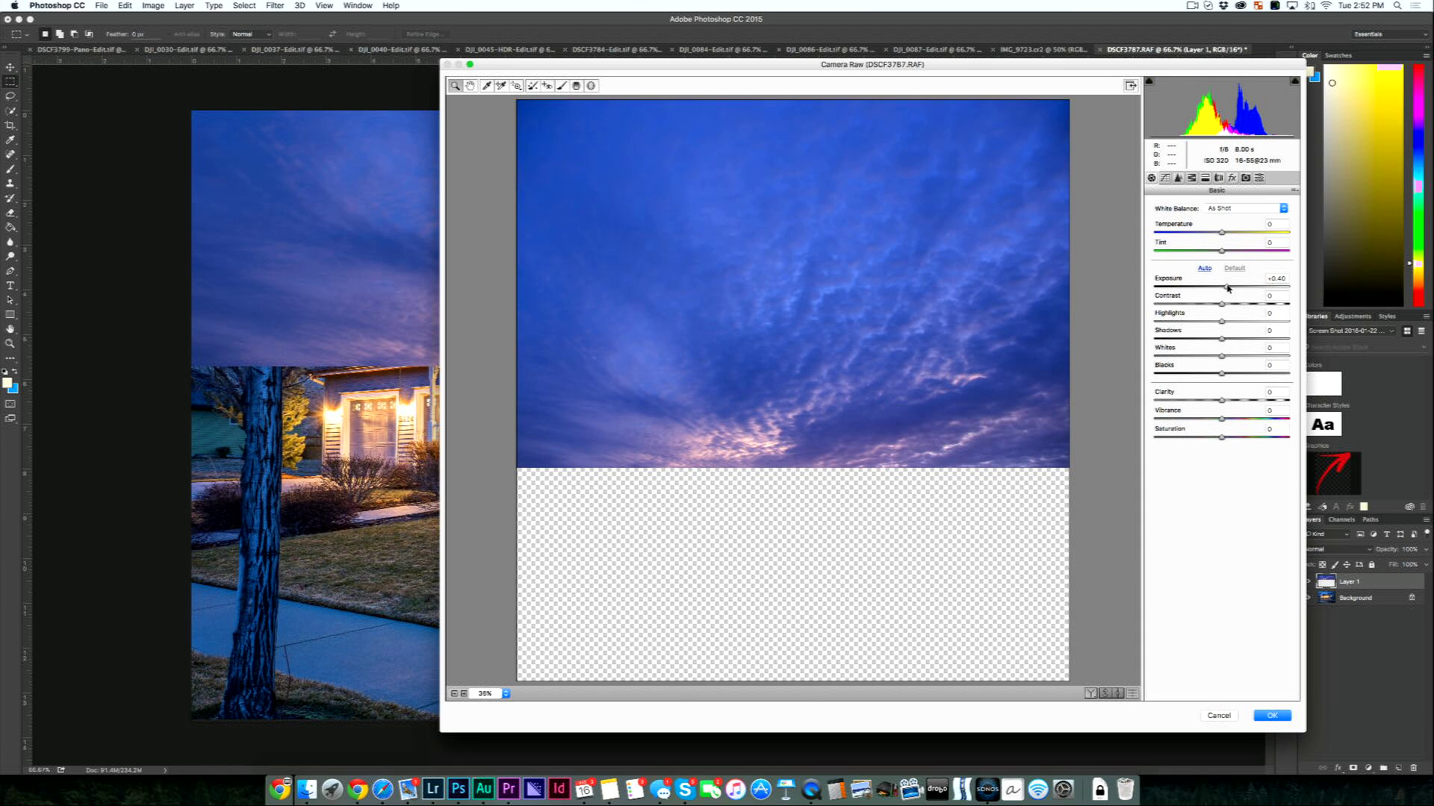
drag(1222, 419, 1238, 419)
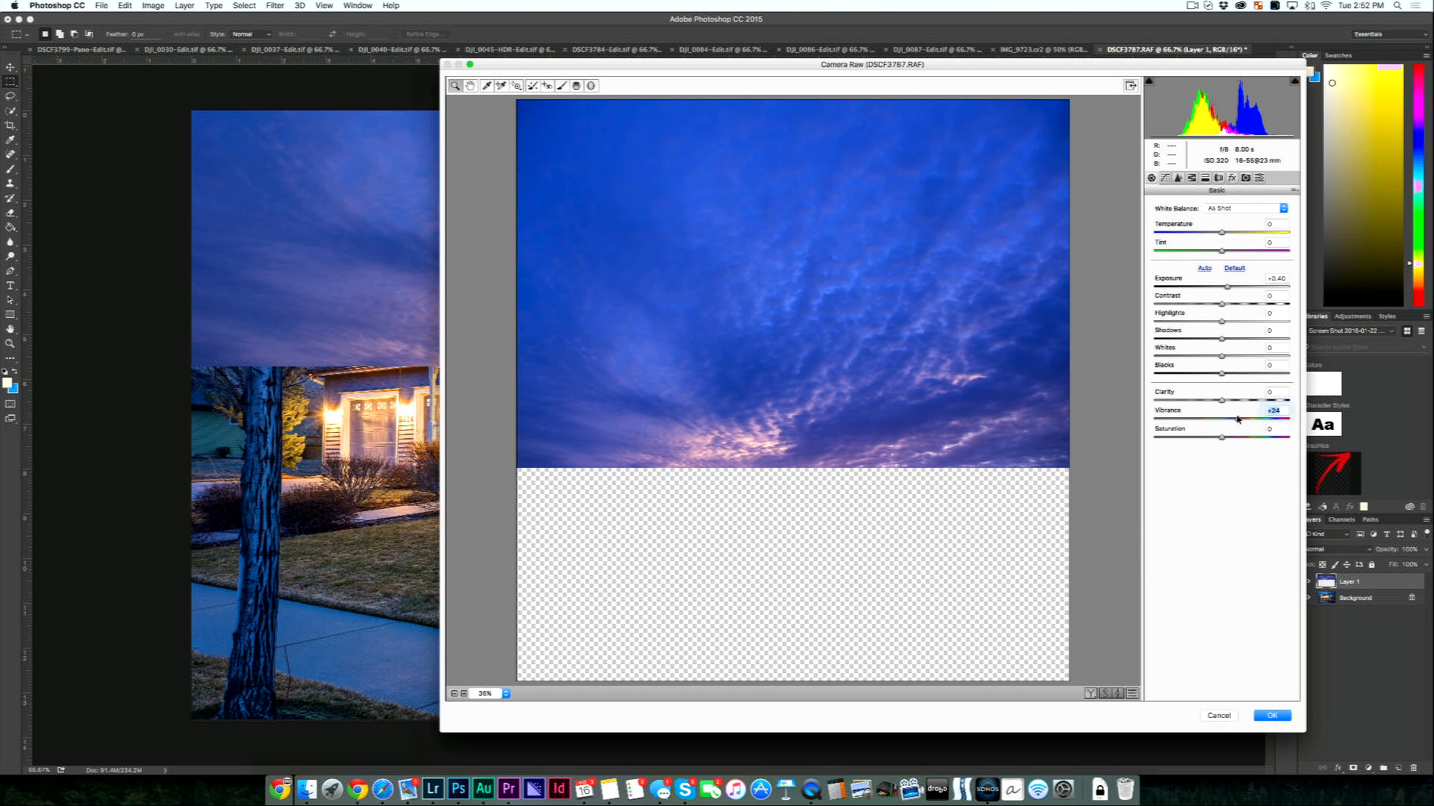
mouse_move(1222, 253)
mouse_down()
mouse_move(1247, 252)
mouse_move(1226, 250)
mouse_up()
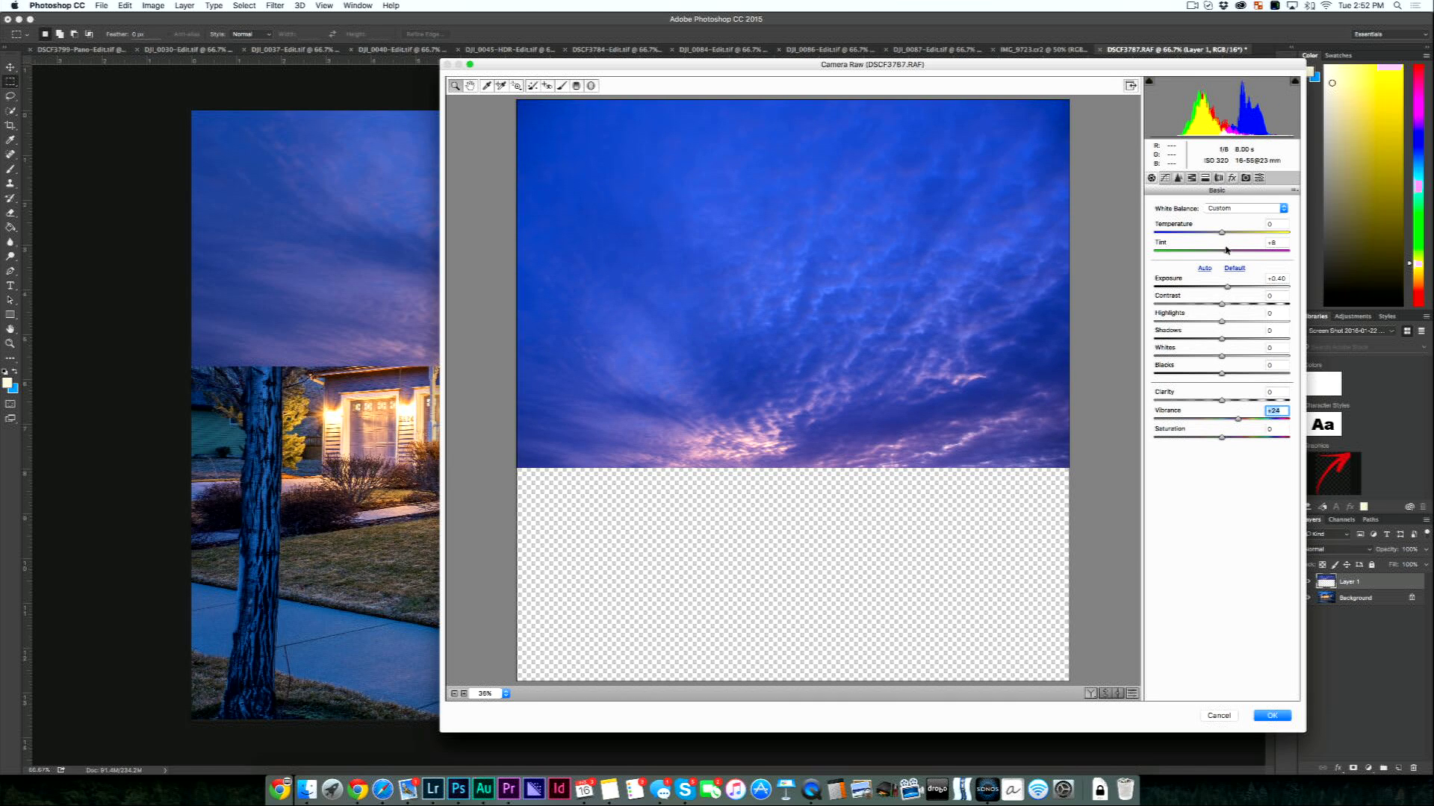
Step: Set the sky's HSL saturation to Purples +11 and Magentas +32, raise Oranges, and apply the Camera Raw filter
click(1192, 178)
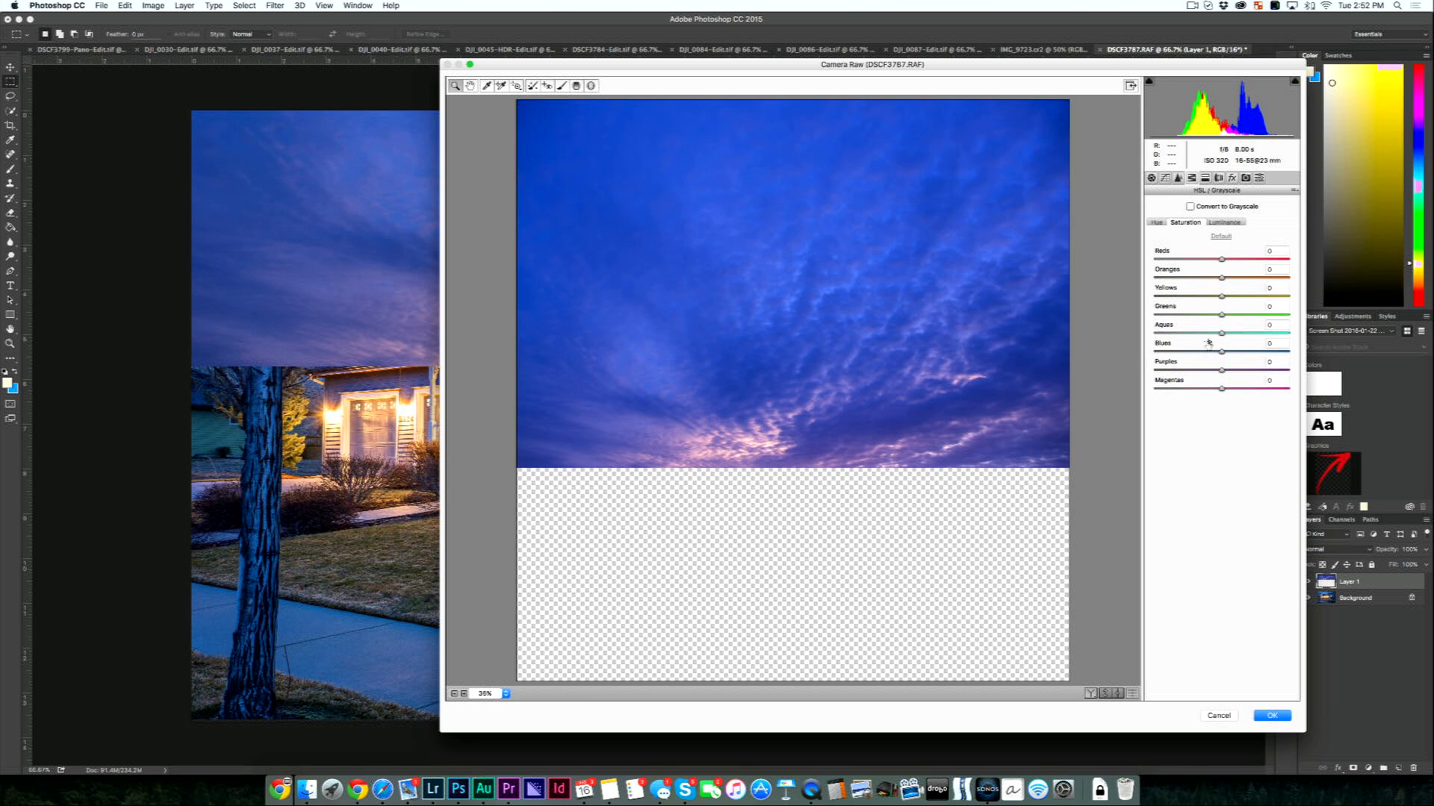
drag(1233, 371, 1239, 371)
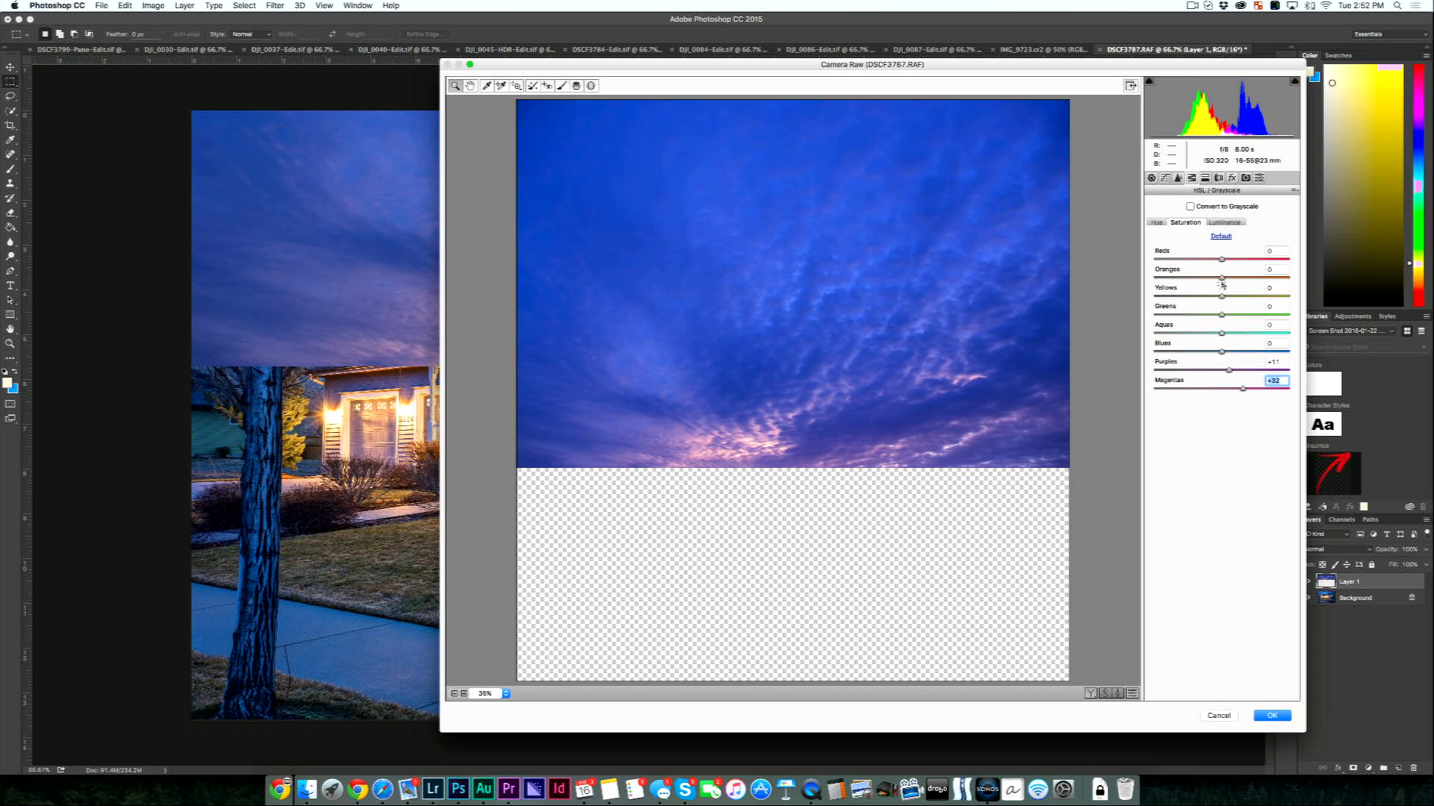
drag(1221, 278, 1243, 300)
click(1272, 716)
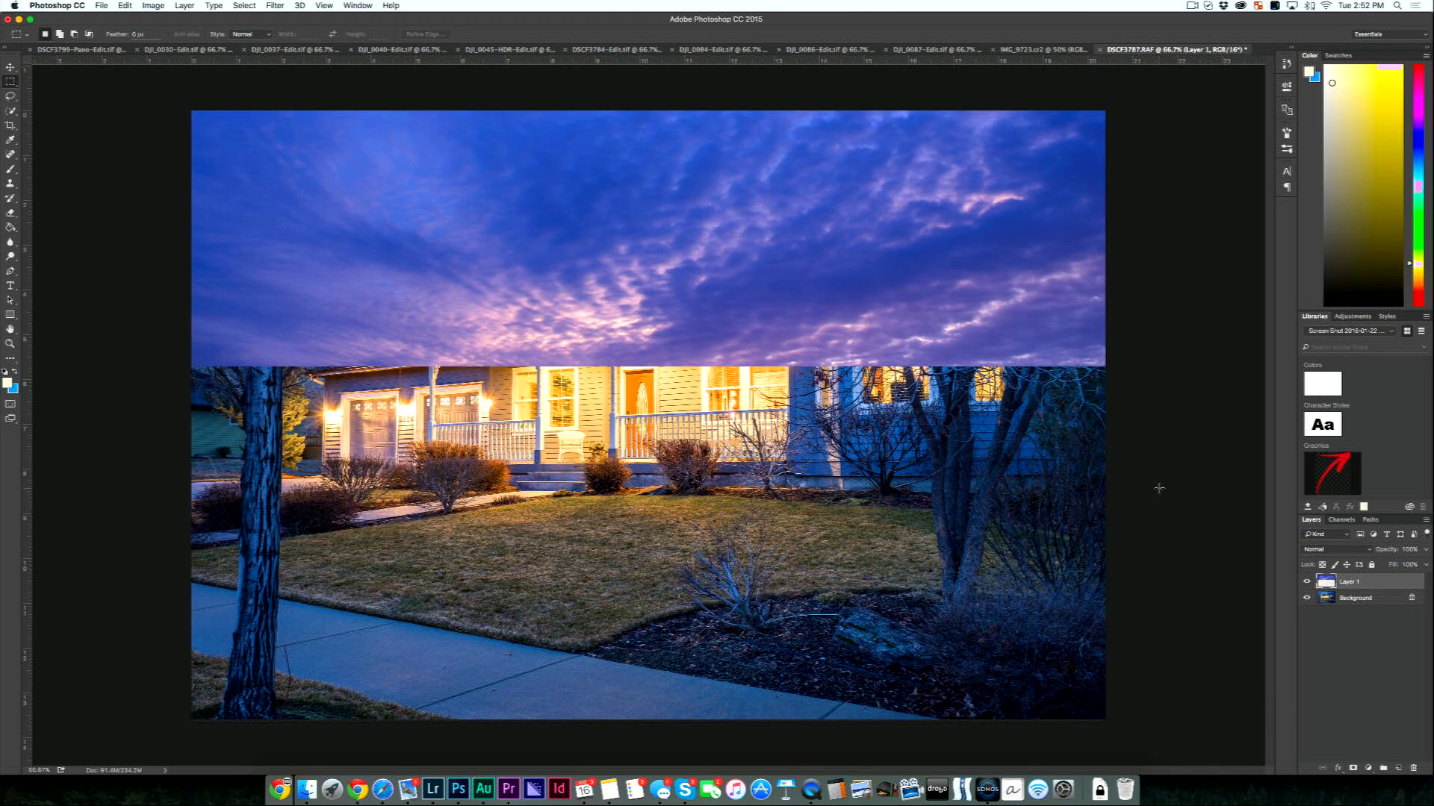
Step: Check the colour-adjusted sky against the original photo by toggling the sky layer's visibility
click(1306, 582)
click(1306, 581)
click(1306, 582)
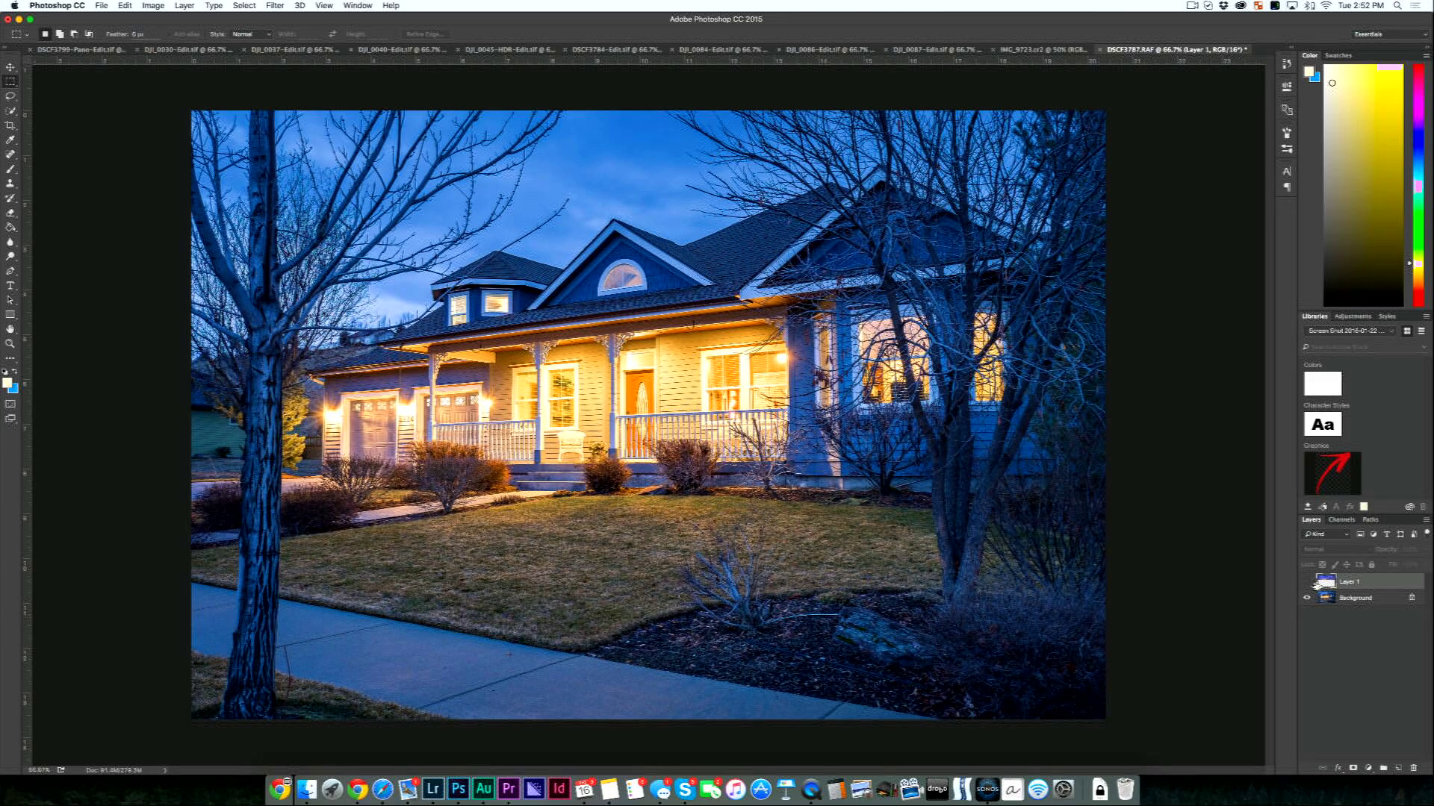
click(1306, 582)
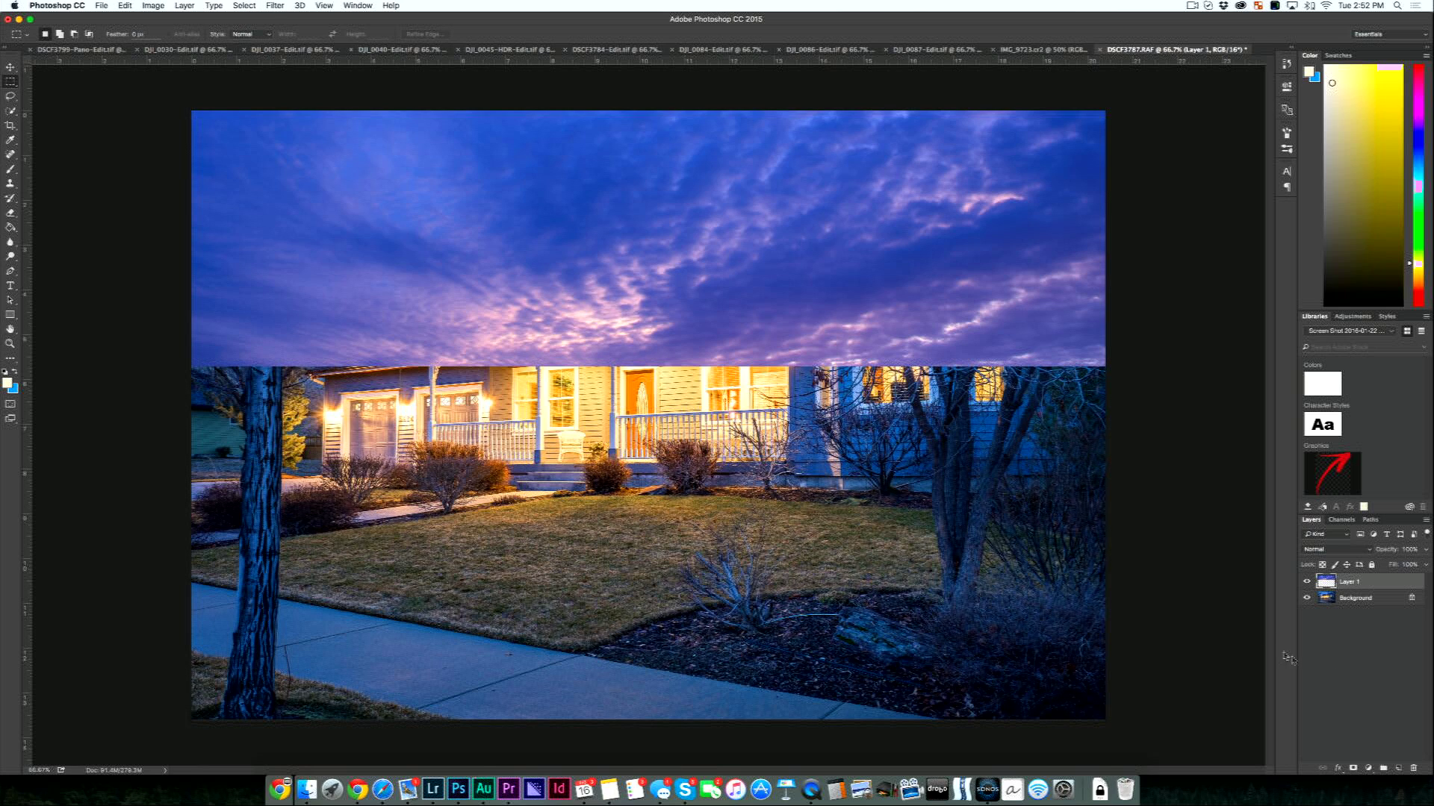
Step: Duplicate the Background layer, place the copy above the sky layer and set its blend mode to Darken
click(1328, 600)
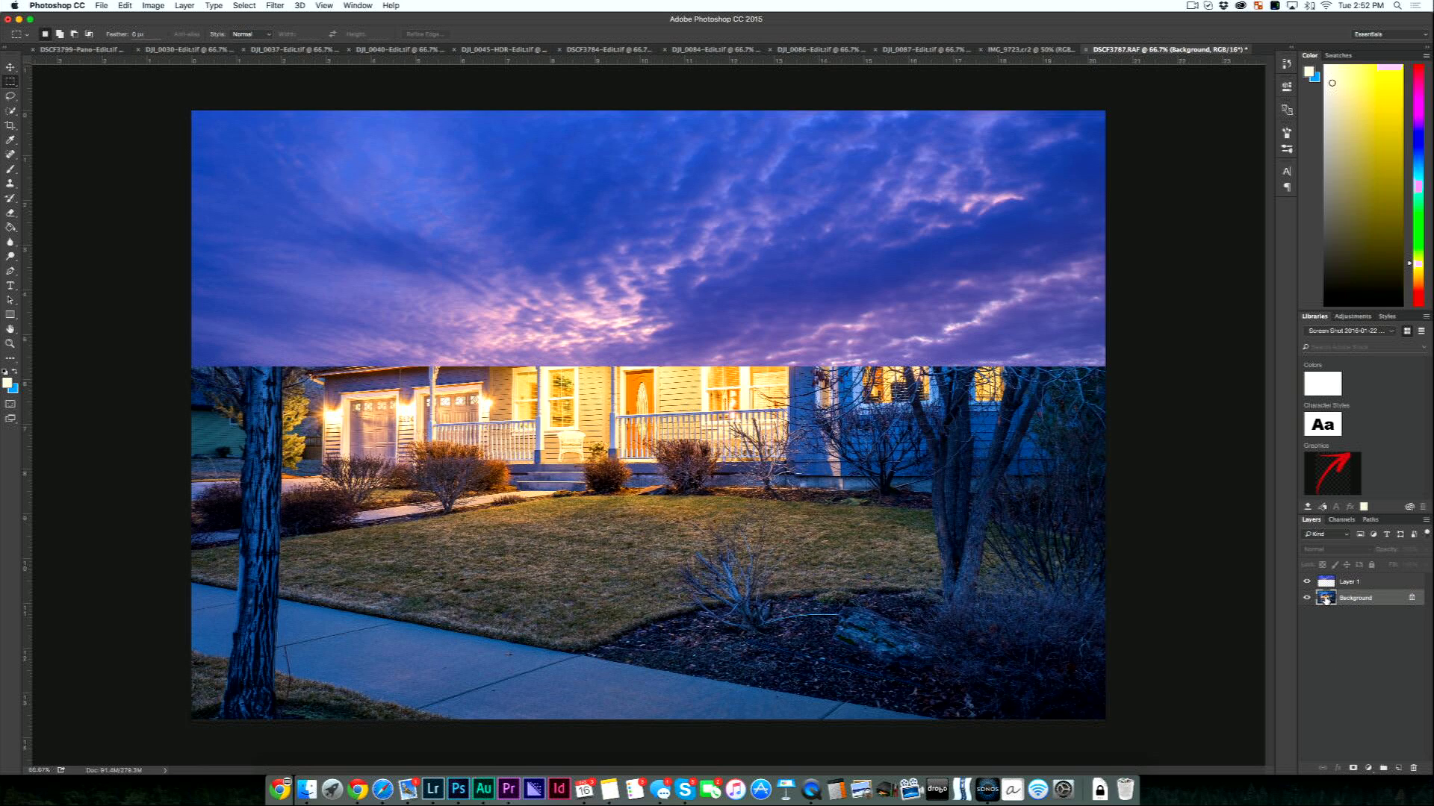
drag(1326, 600, 1398, 768)
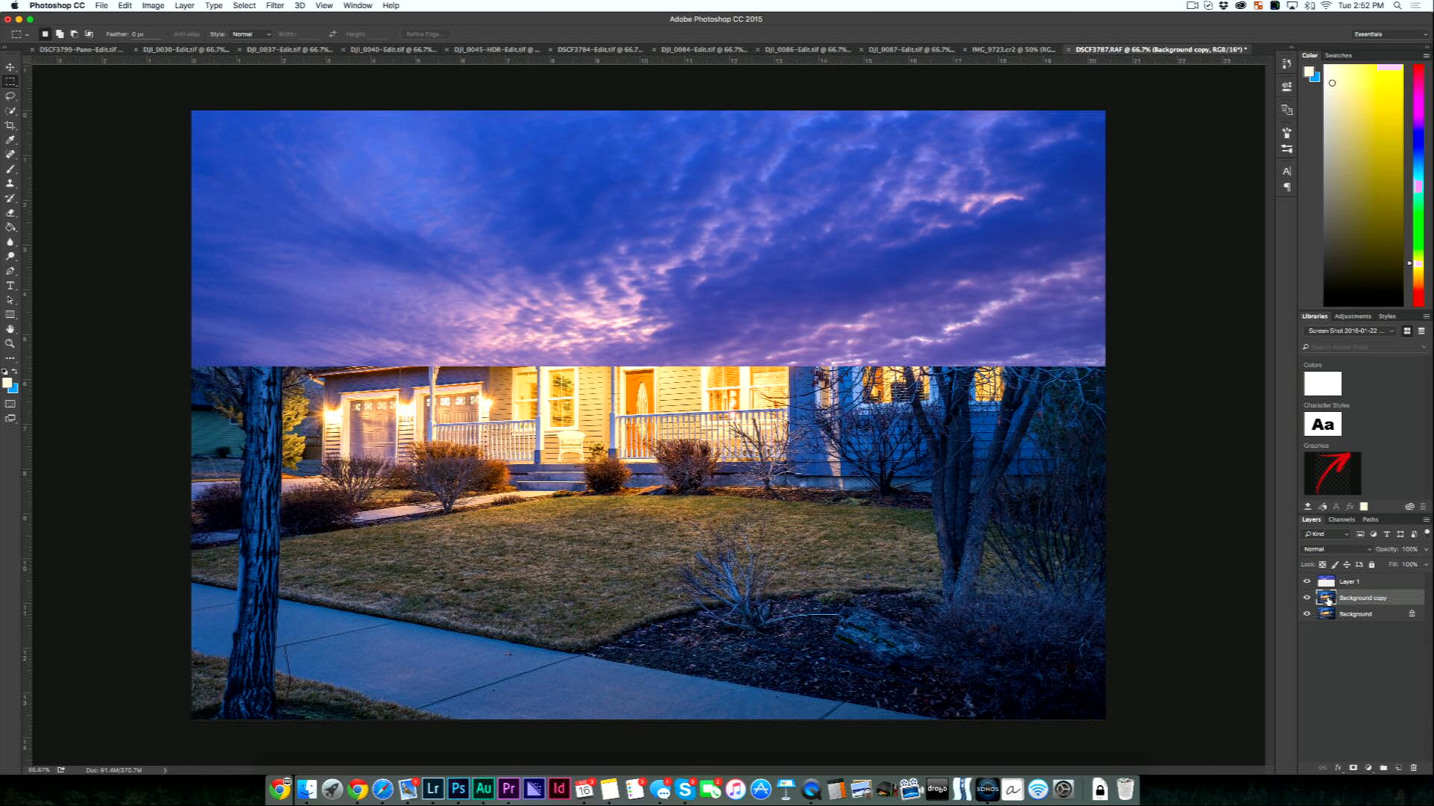
drag(1324, 598, 1325, 581)
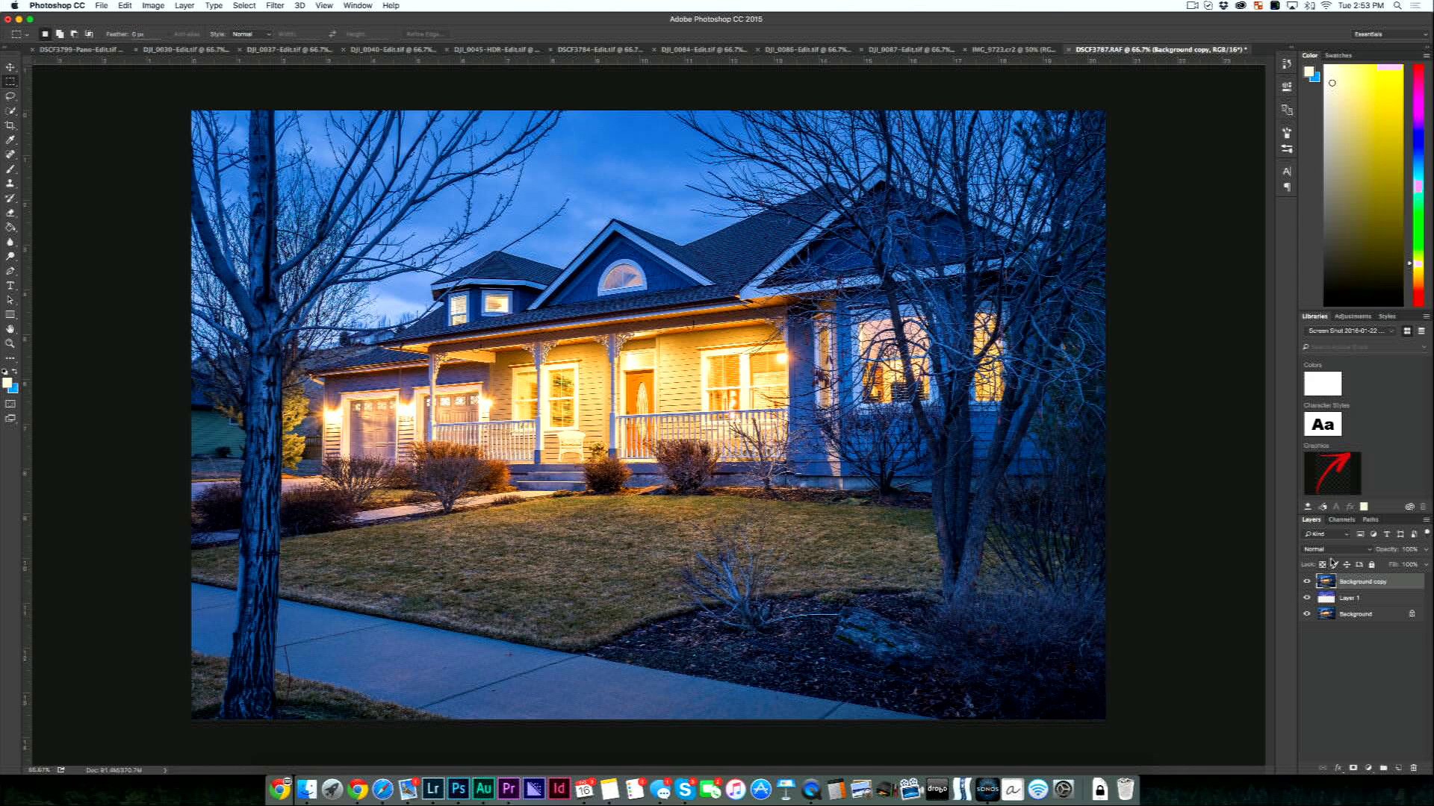
click(1331, 550)
click(1333, 577)
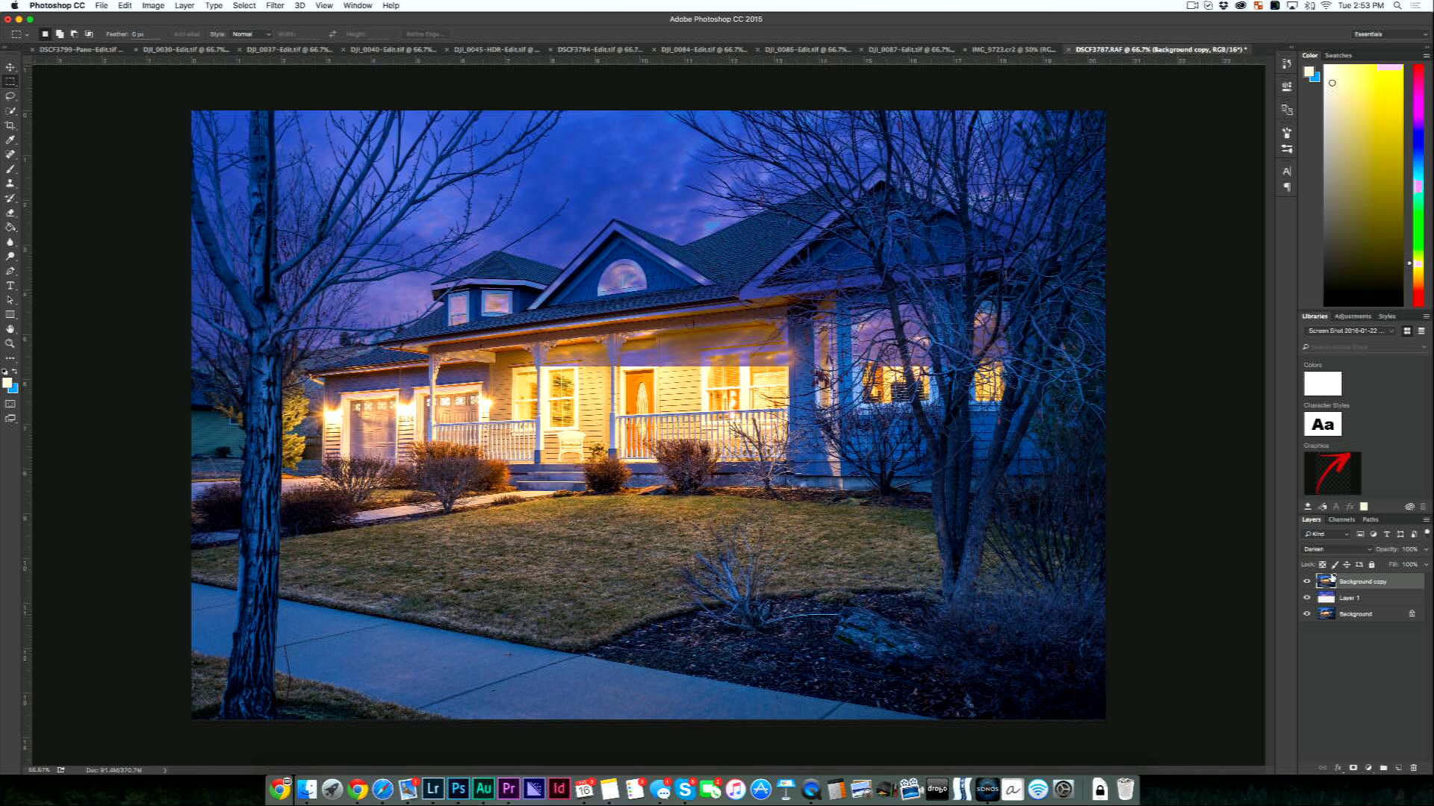
Step: Add a layer mask to Layer 1 and paint black over the house's porch, windows, gables and roof to remove the sky there
click(1333, 599)
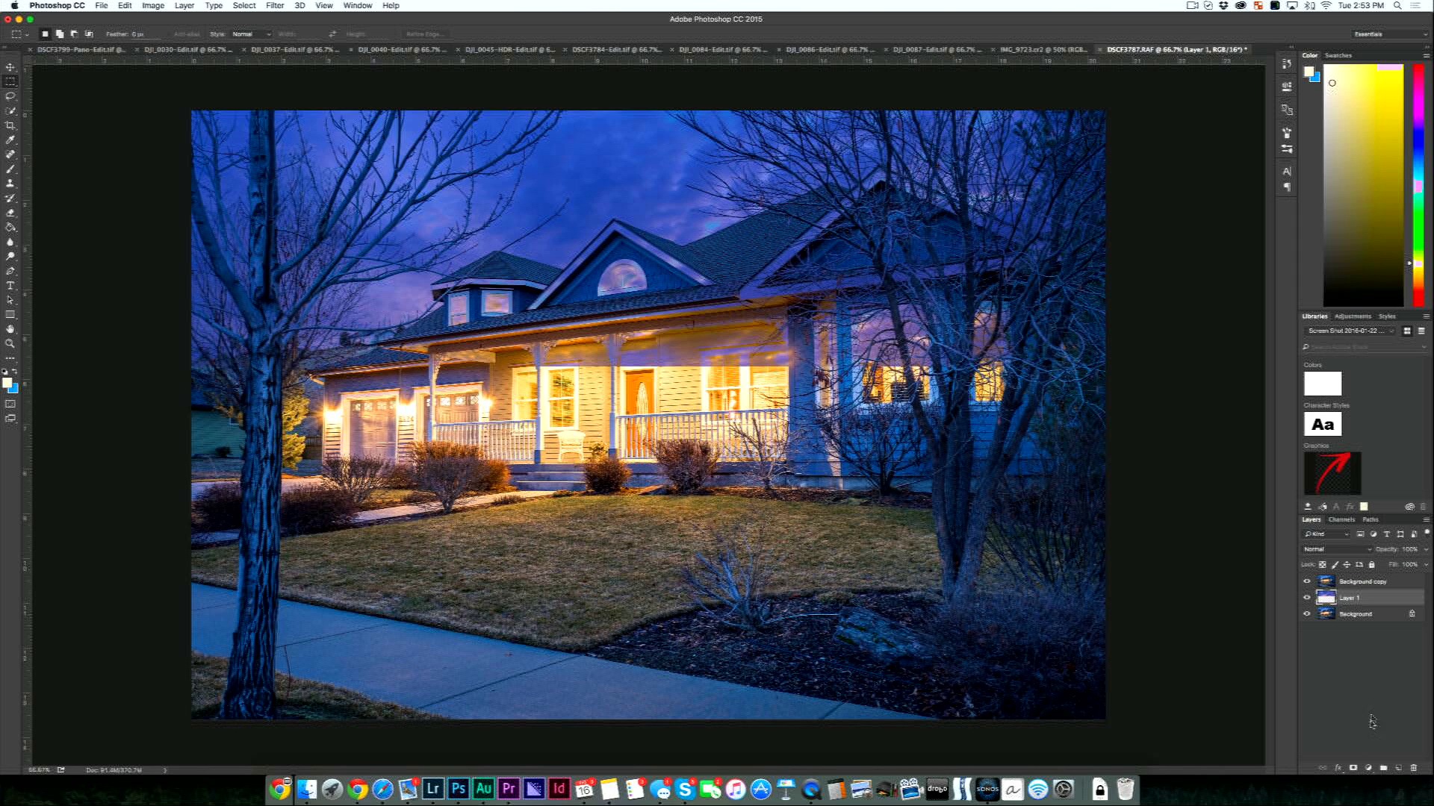
click(1353, 769)
key(b)
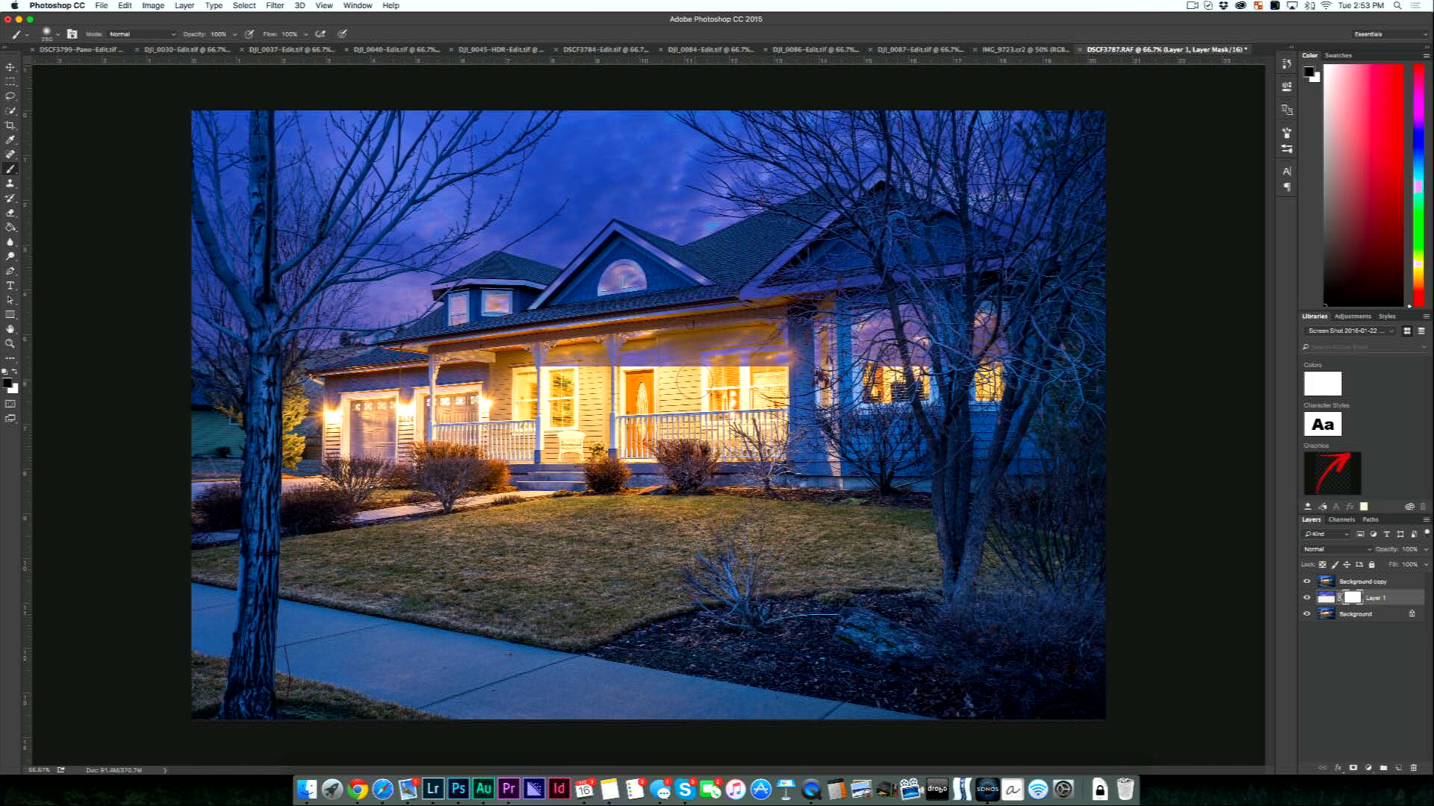
mouse_move(659, 382)
mouse_down()
mouse_move(738, 351)
mouse_move(526, 356)
mouse_move(874, 347)
mouse_move(791, 280)
mouse_move(793, 246)
mouse_up()
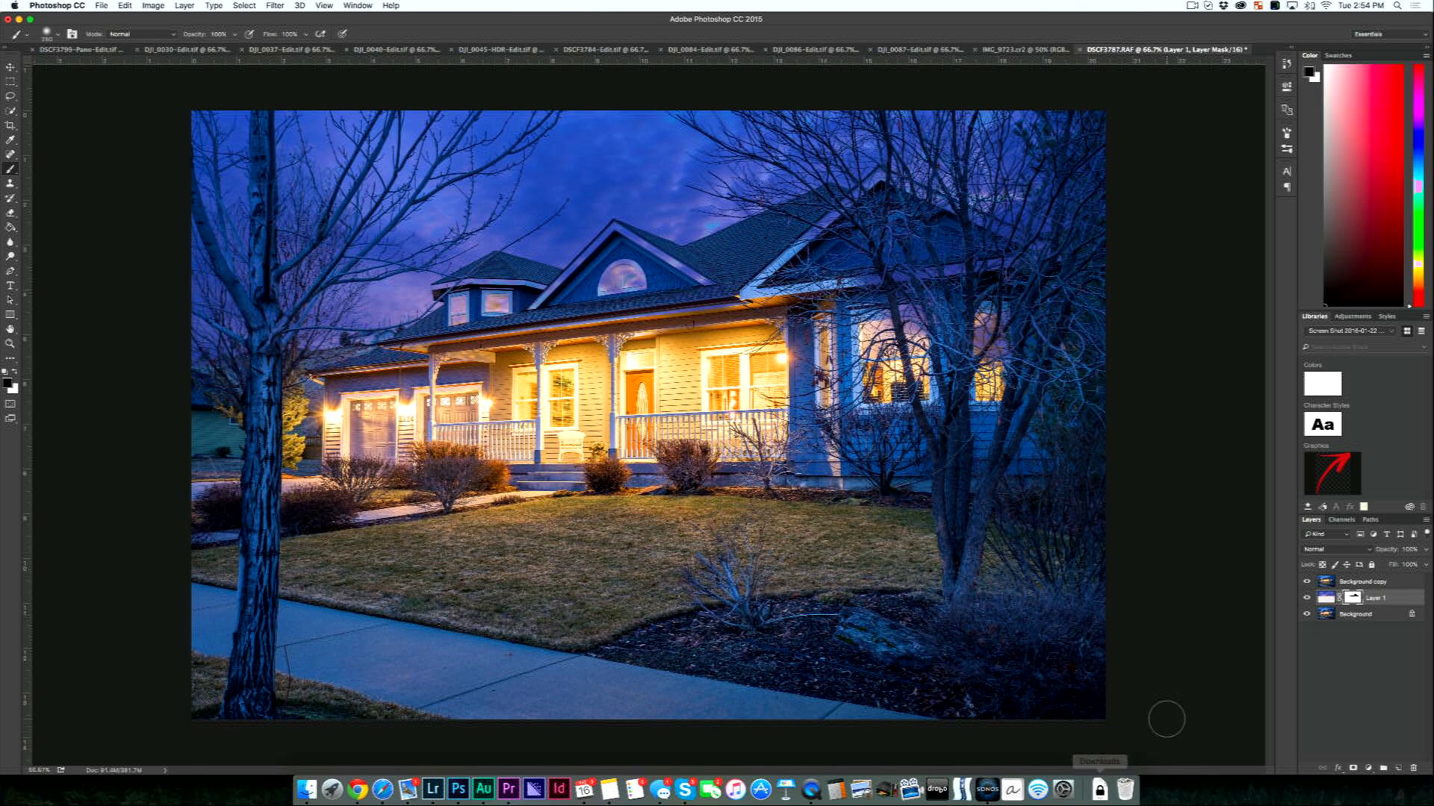
mouse_move(859, 284)
mouse_down()
mouse_move(911, 321)
mouse_move(1034, 336)
mouse_move(1022, 257)
mouse_move(881, 183)
mouse_move(817, 232)
mouse_up()
mouse_move(717, 302)
mouse_down()
mouse_move(657, 251)
mouse_move(619, 257)
mouse_move(551, 332)
mouse_up()
drag(440, 298, 457, 321)
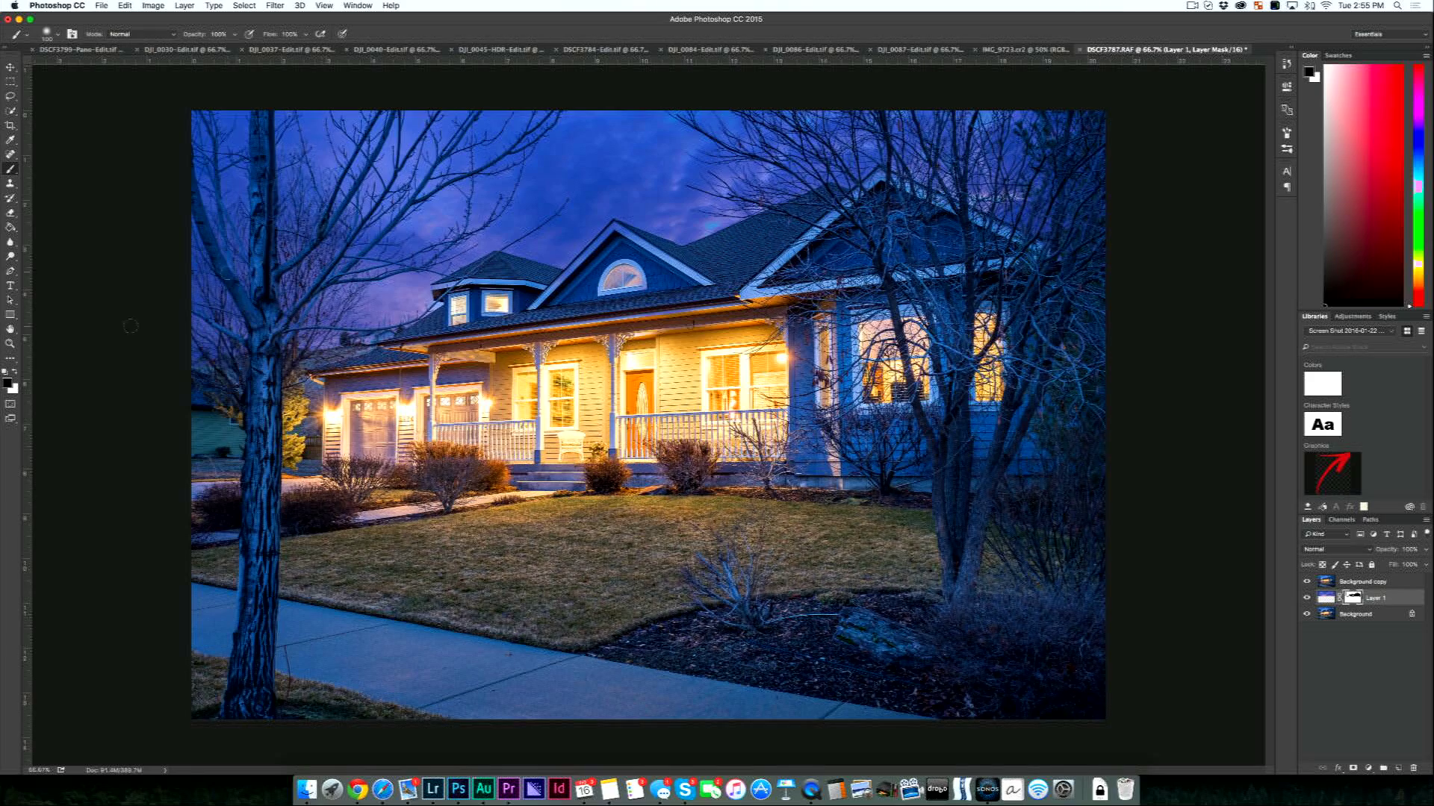
Step: Switch to Chrome, dismissing the clipboard export alert, and look through the sky replacement tutorial page at improvephotography.com
click(383, 789)
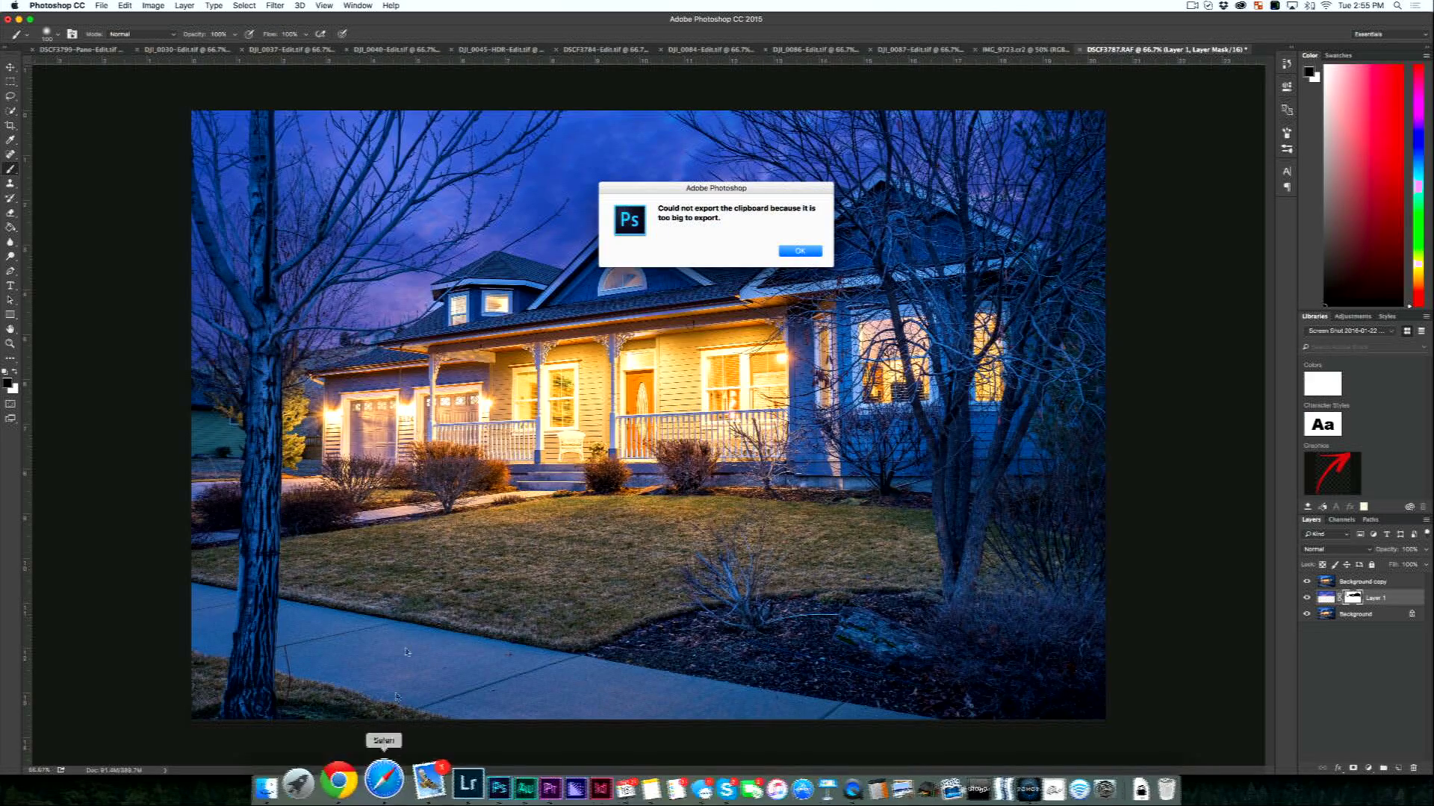
click(796, 253)
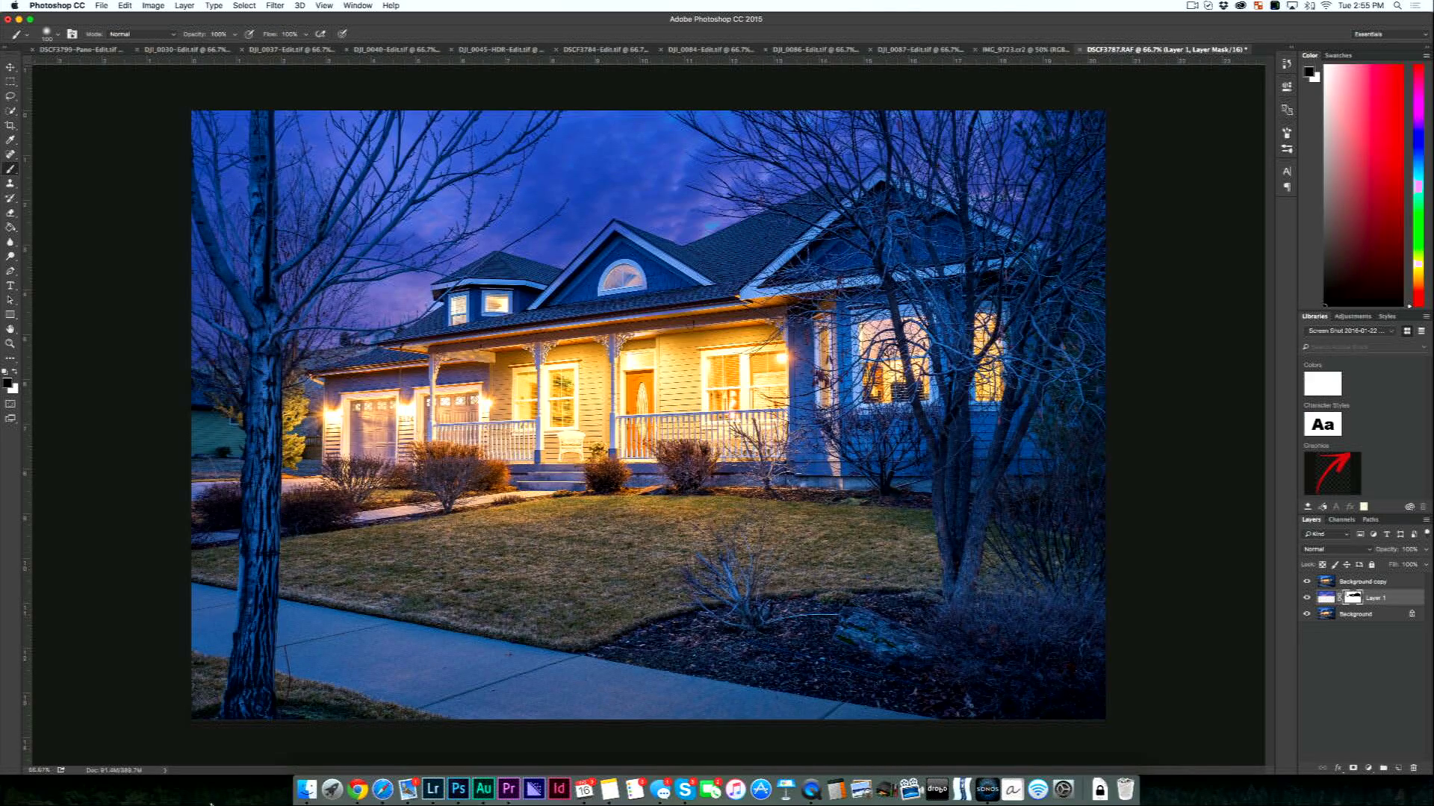
click(363, 782)
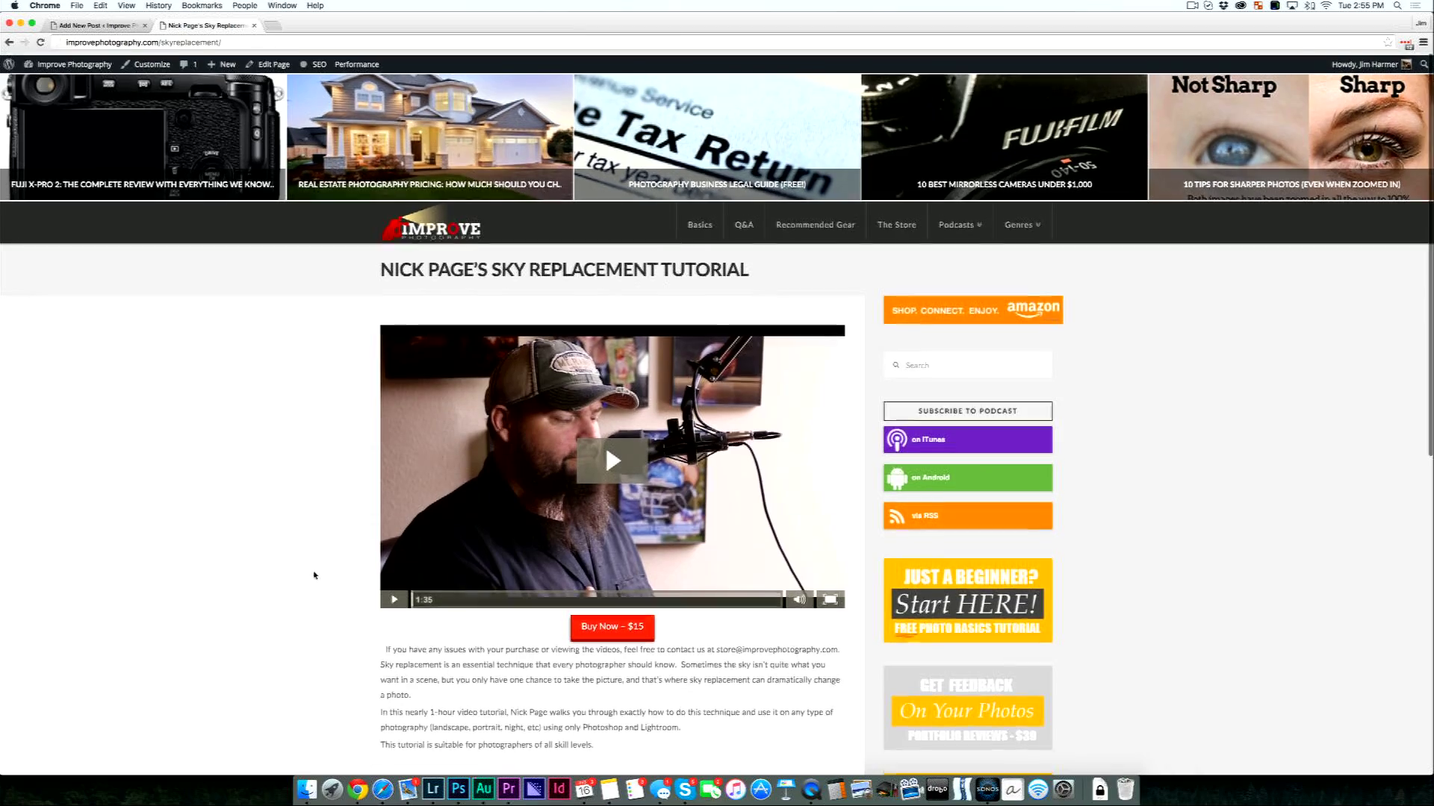
scroll(311, 573, down, 5)
scroll(390, 444, down, 7)
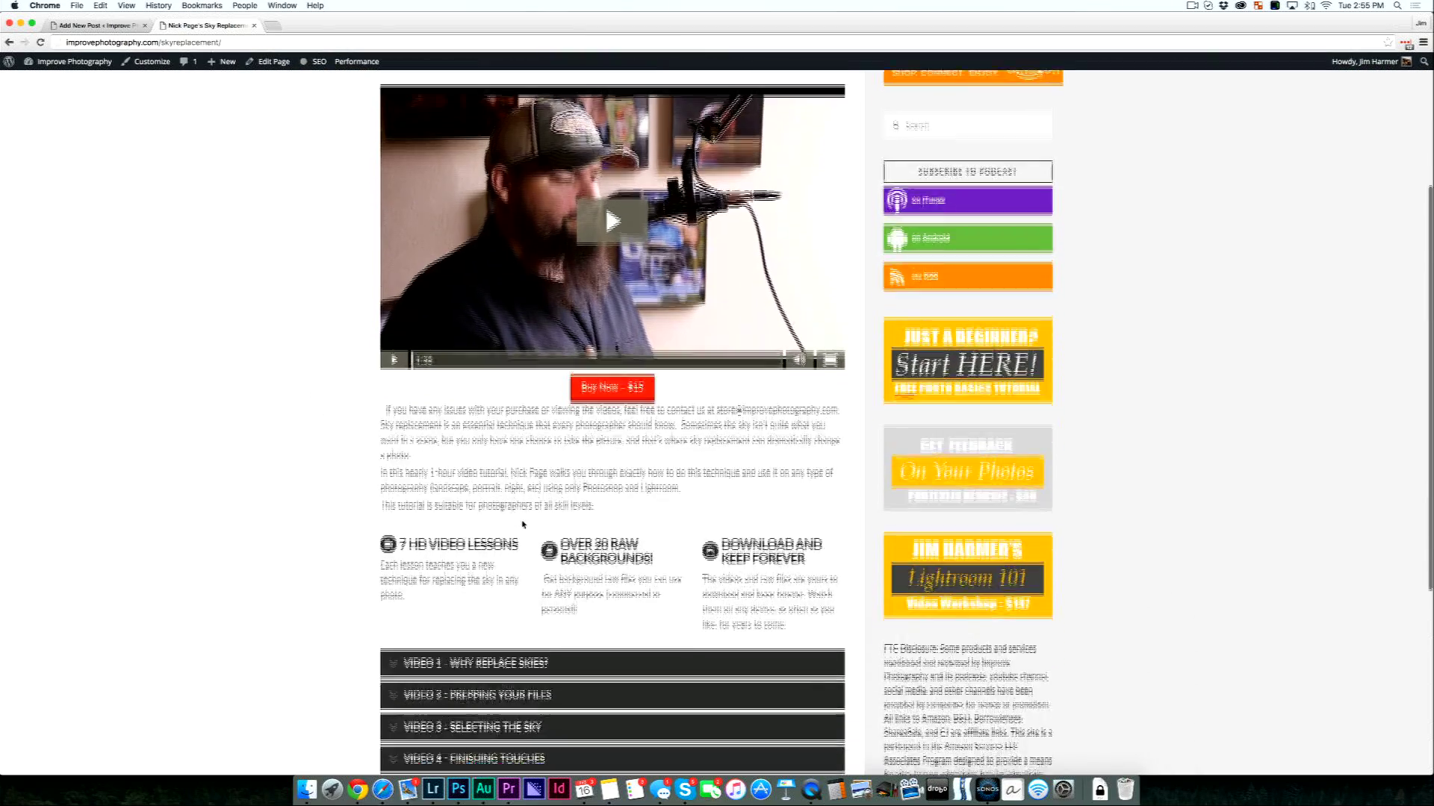